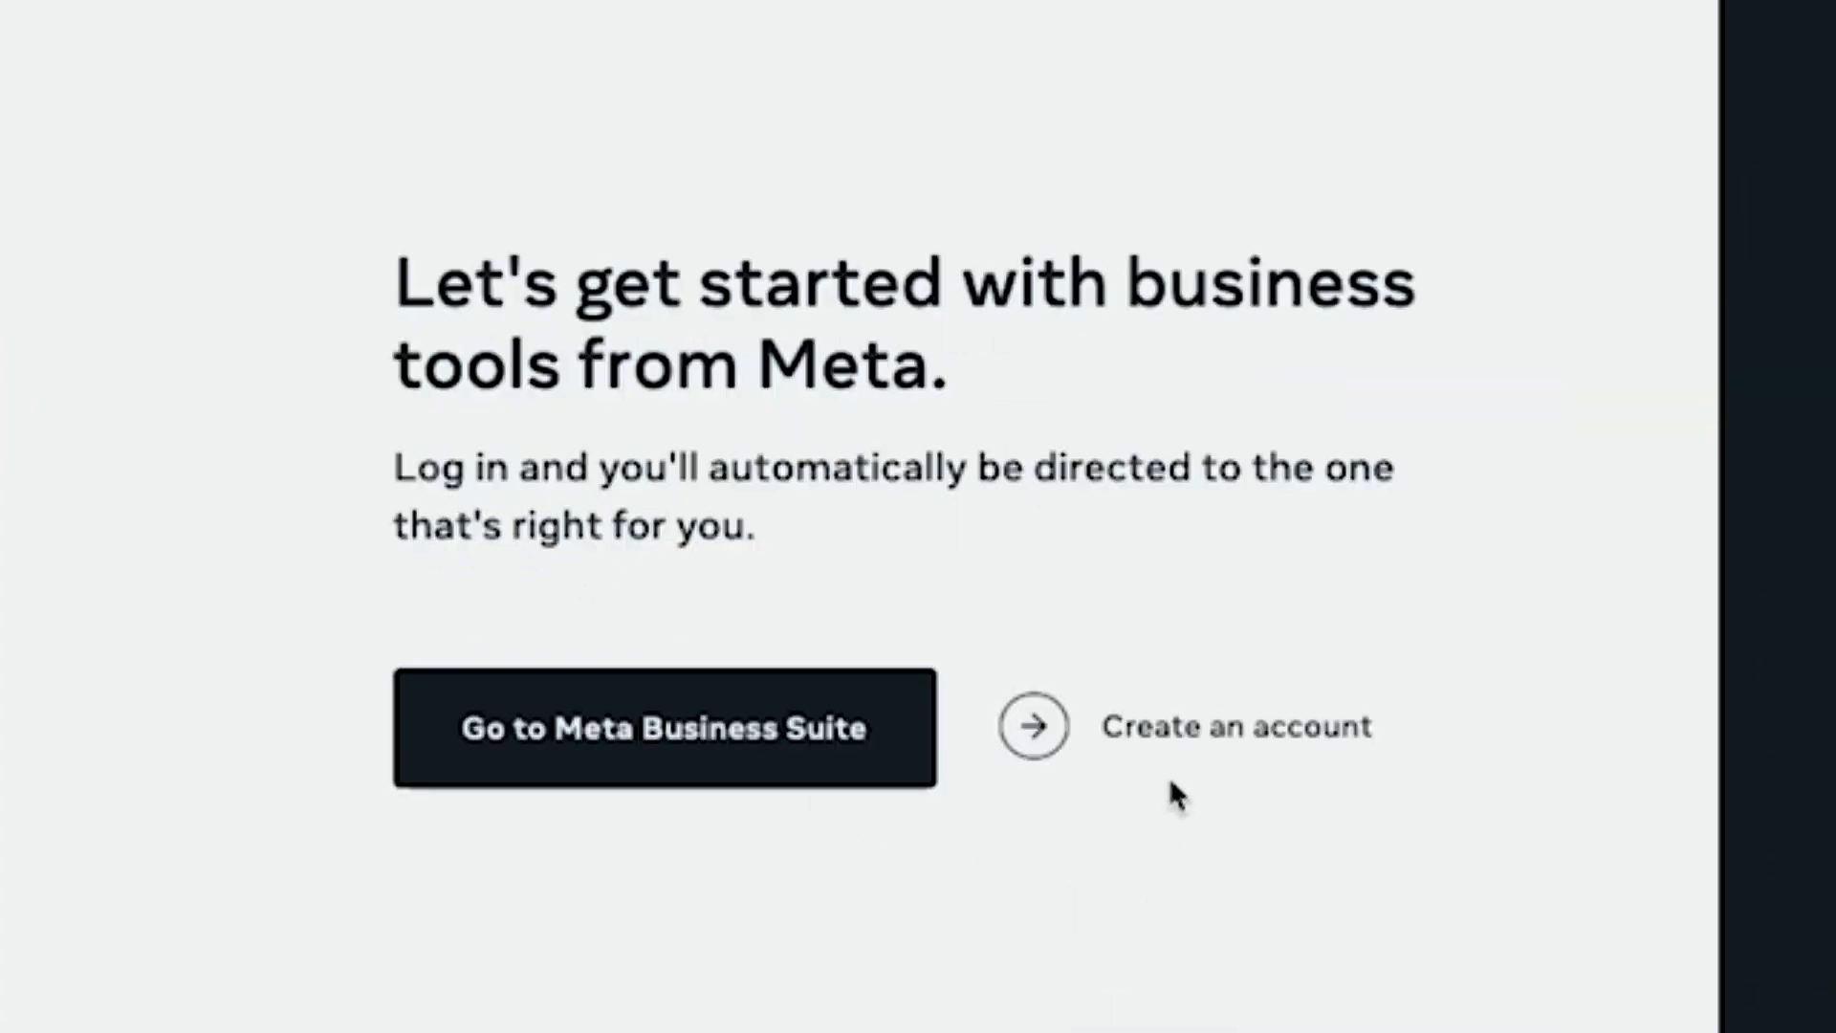
Open the business account settings and show the Facebook Pages among the business assets
{"action": "left_click", "coordinate": [1184, 744]}
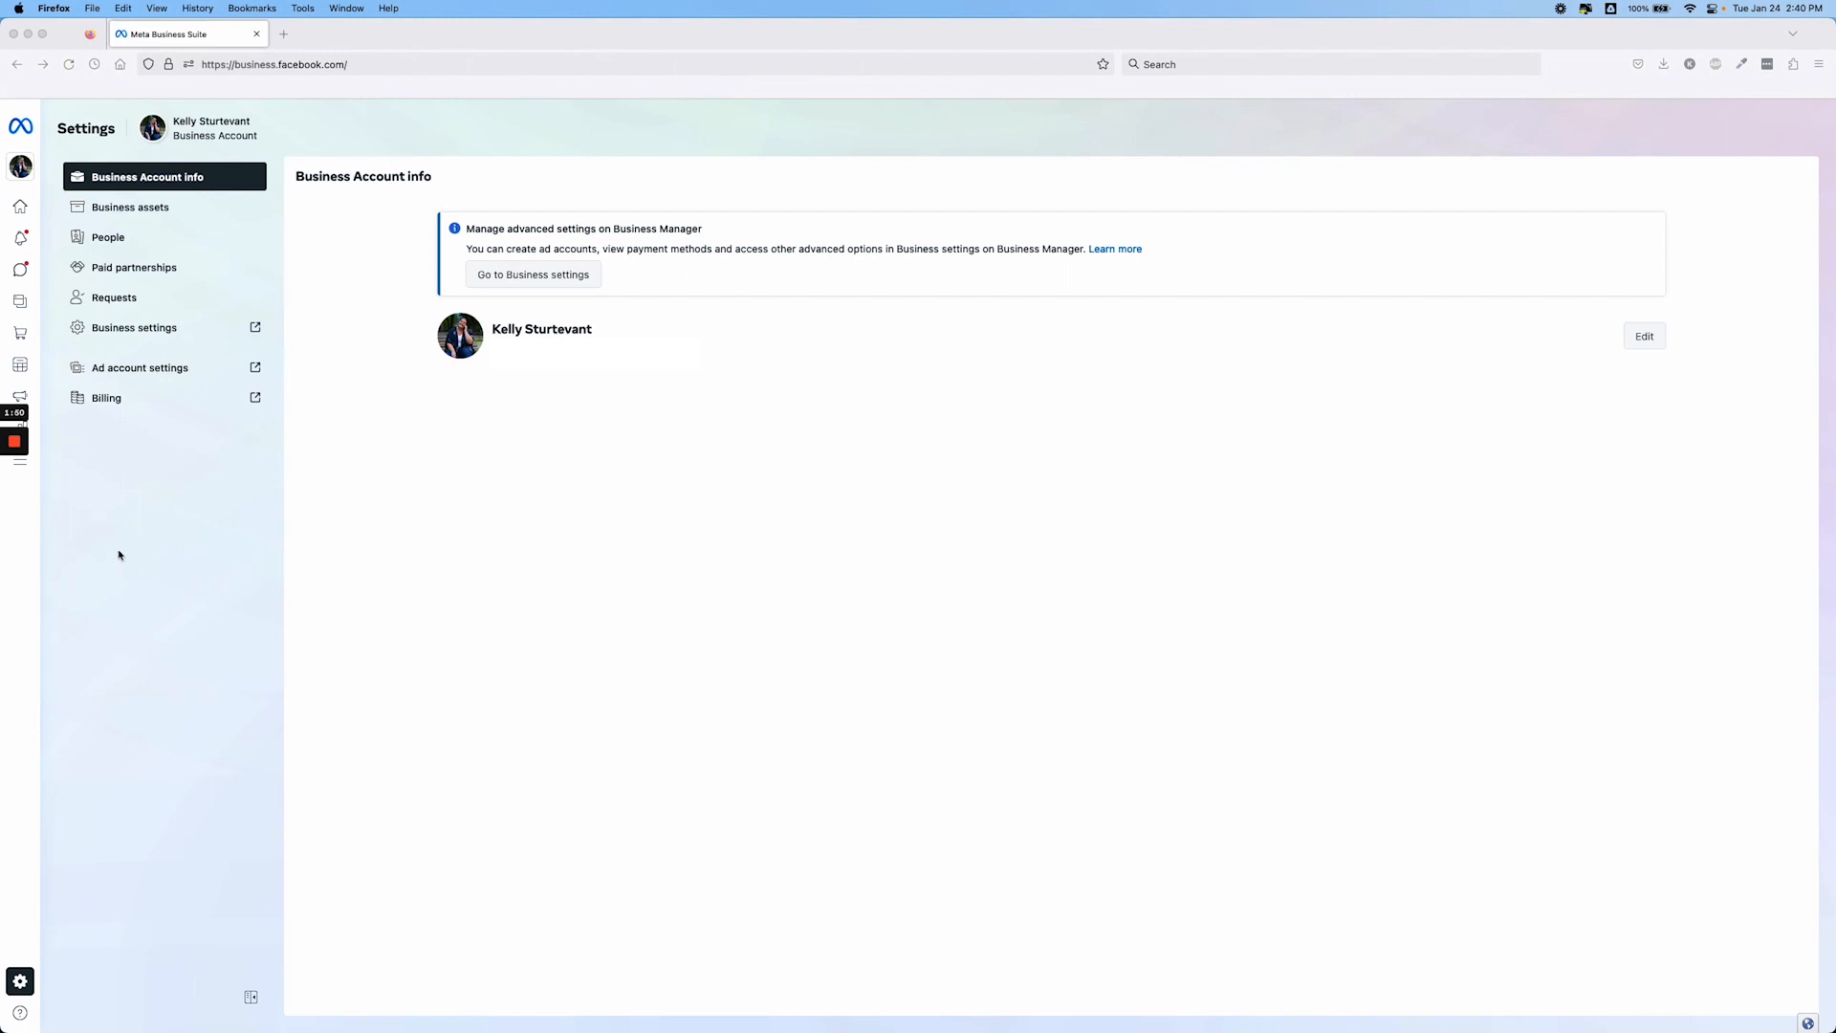
{"action": "left_click", "coordinate": [42, 989]}
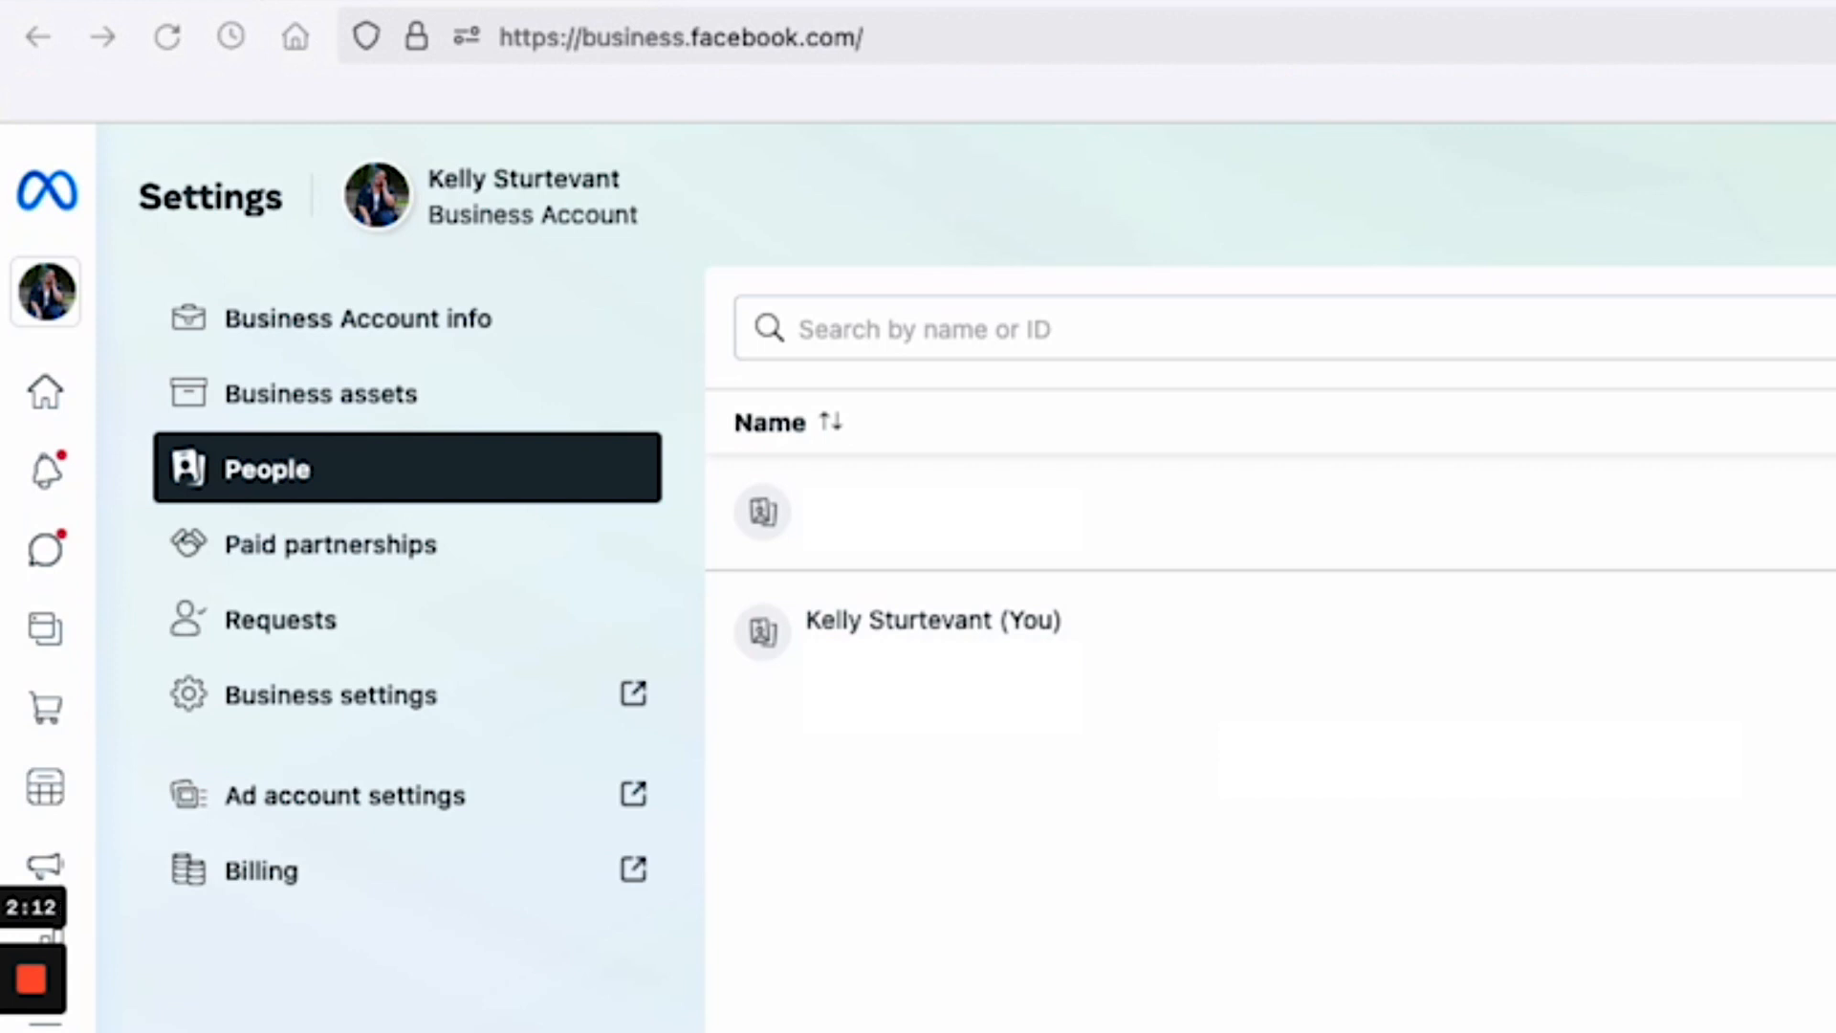
{"action": "left_click", "coordinate": [348, 396]}
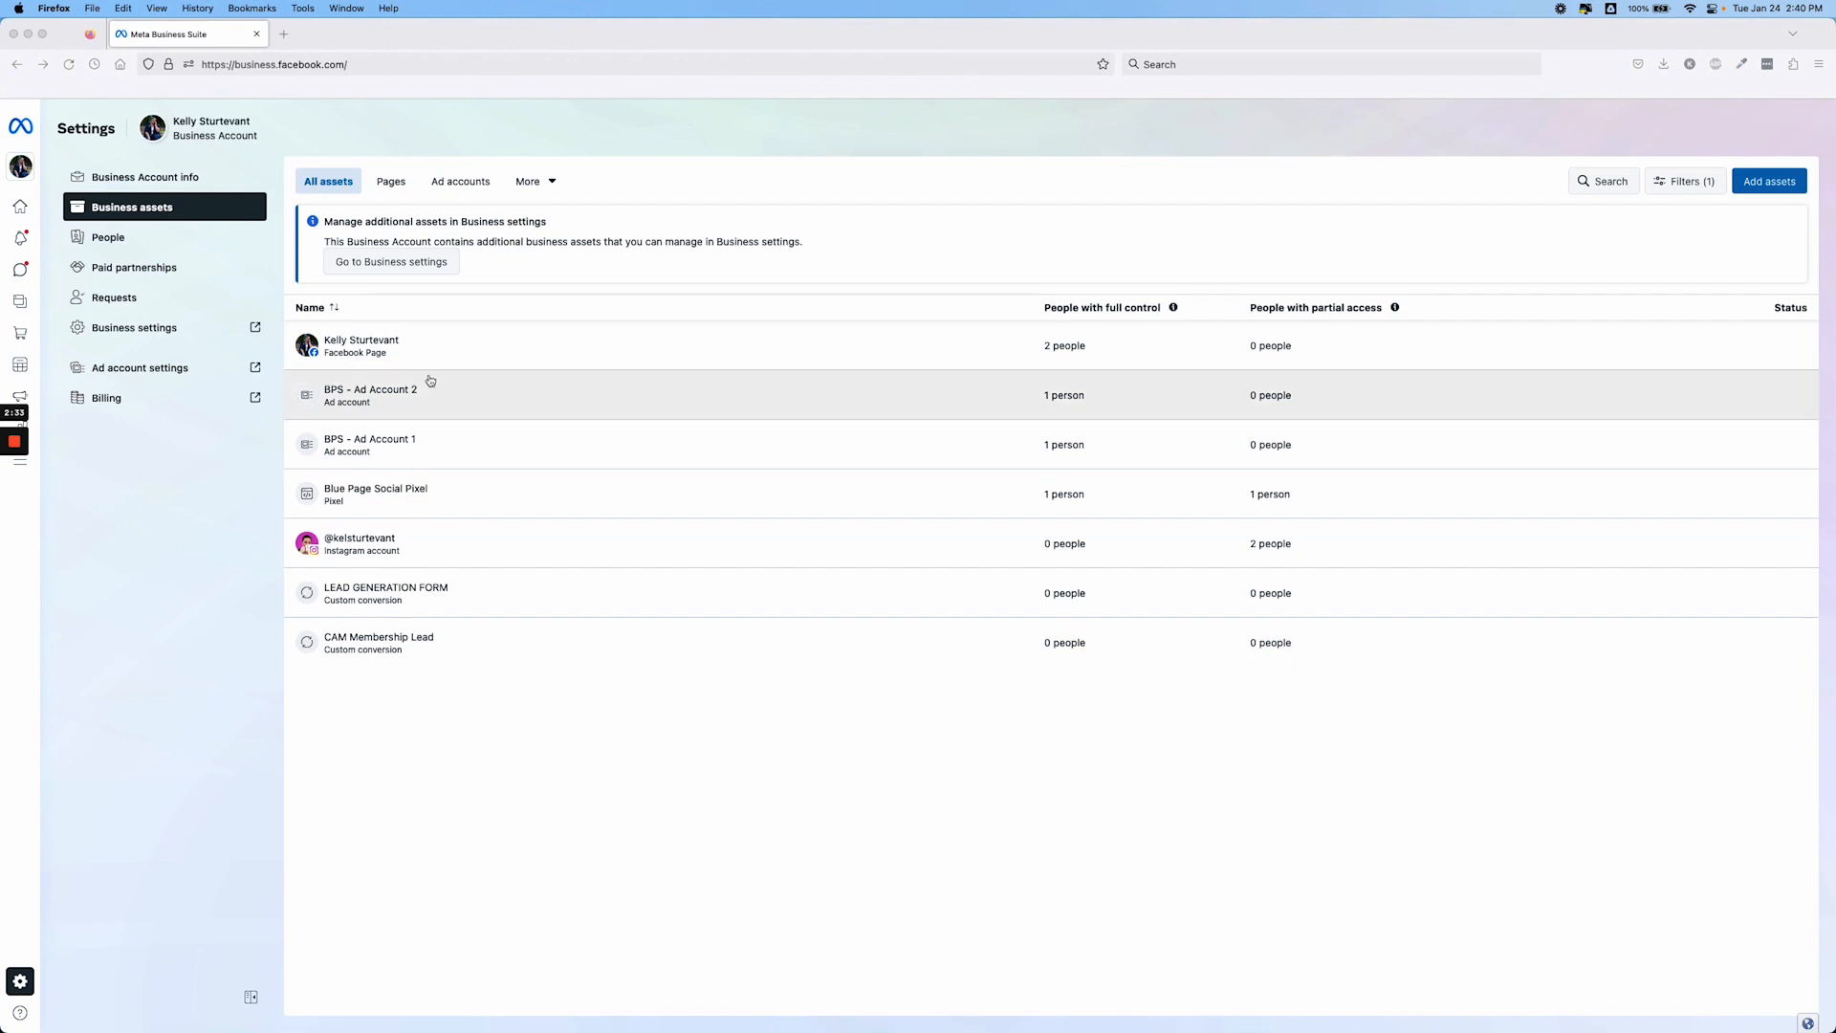
{"action": "left_click", "coordinate": [388, 191]}
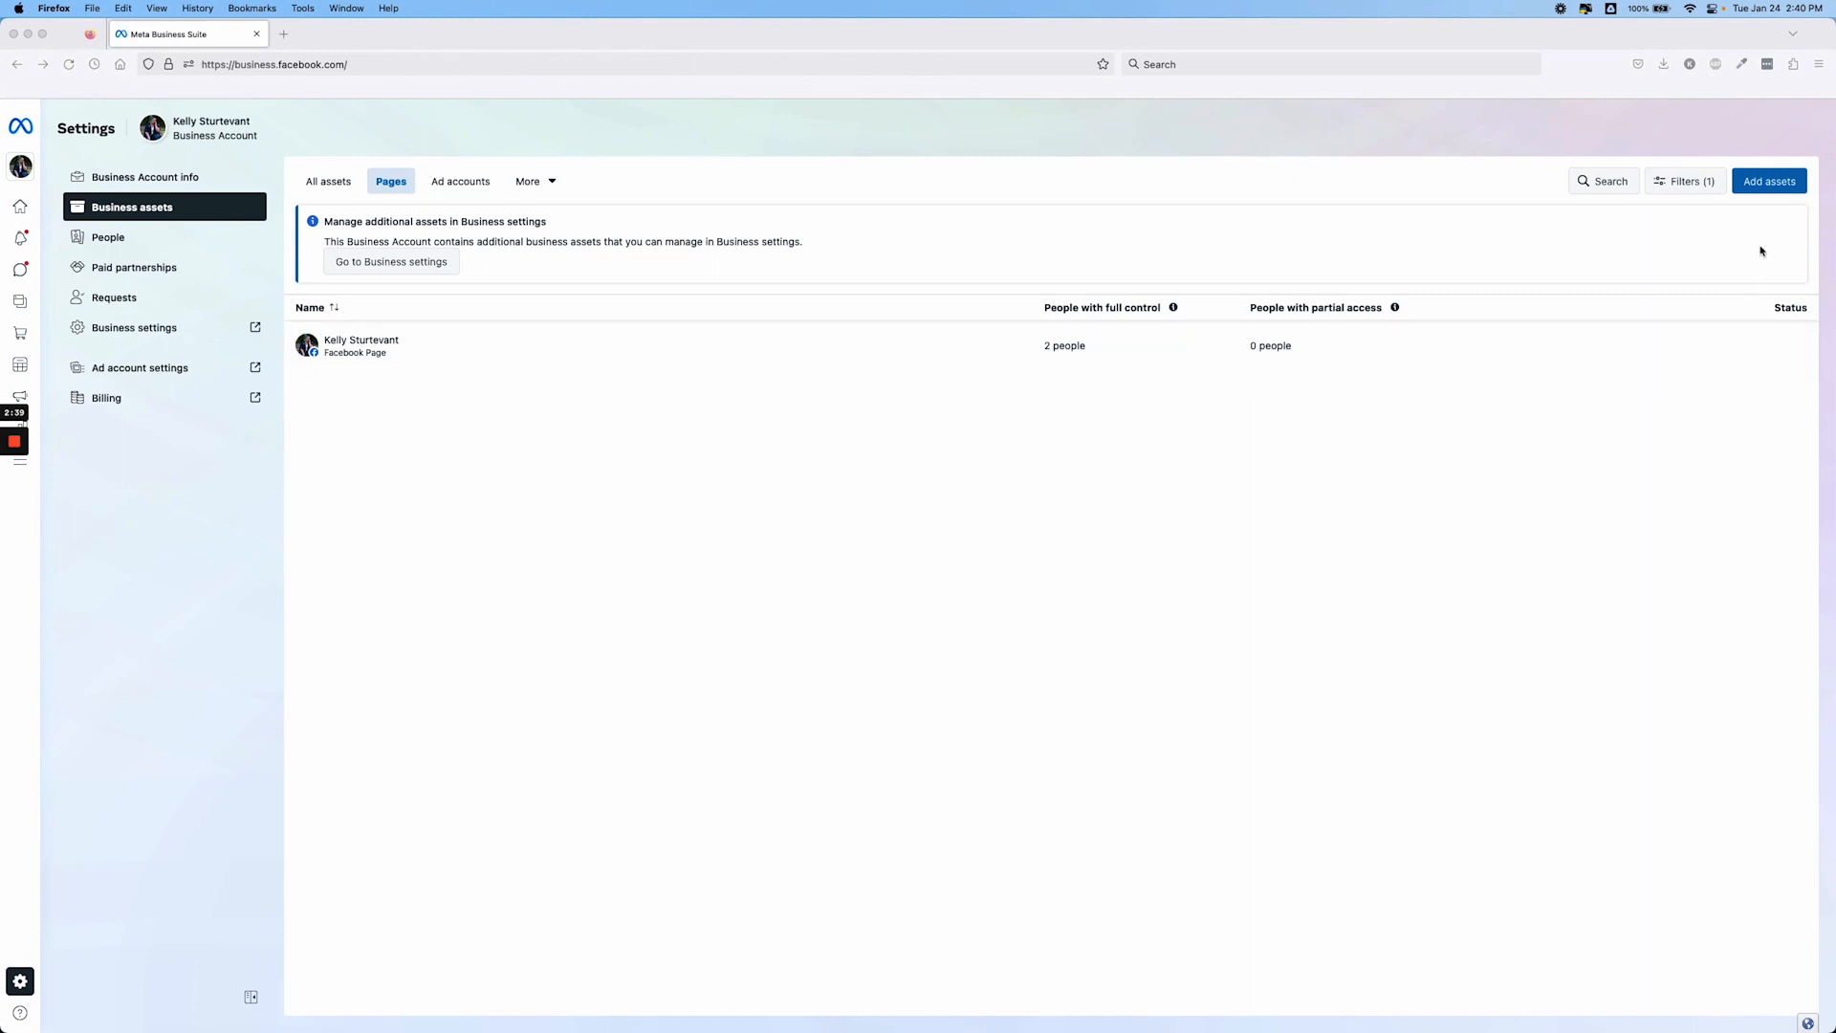
Start adding a new Facebook Page to the business account, then cancel at the page details form
{"action": "left_click", "coordinate": [1759, 180]}
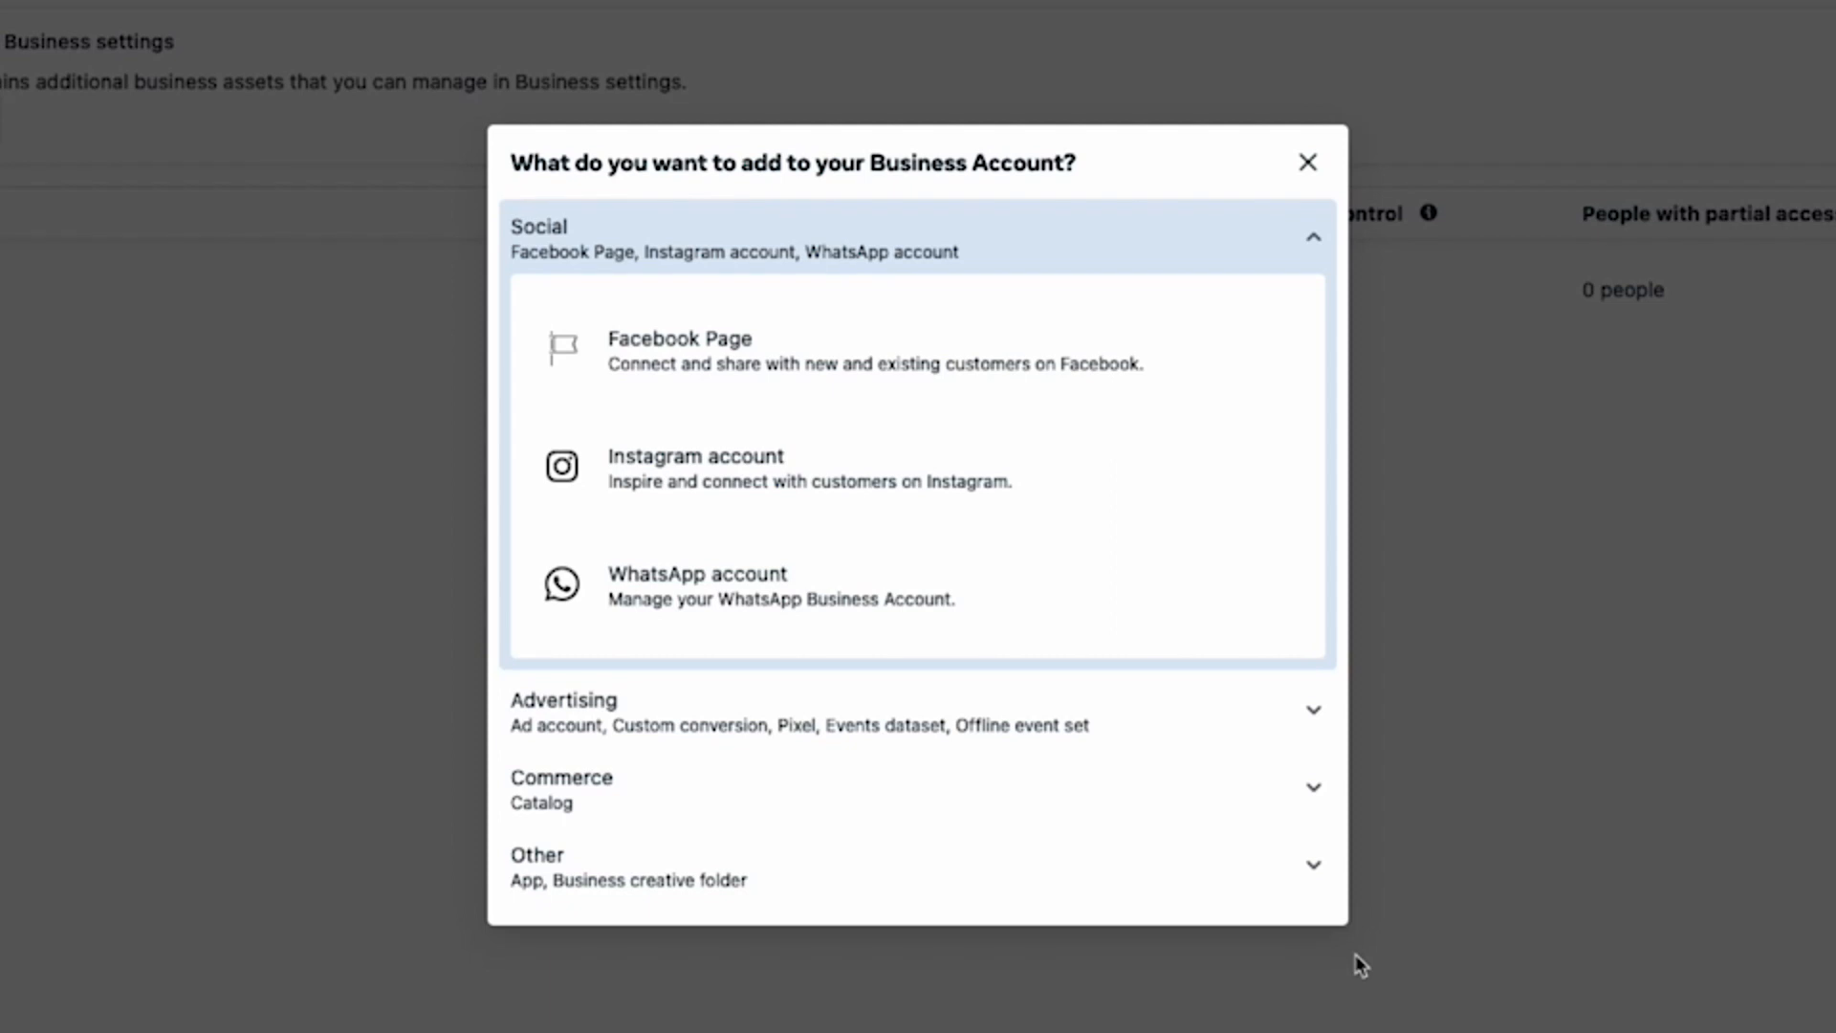
{"action": "left_click", "coordinate": [796, 368]}
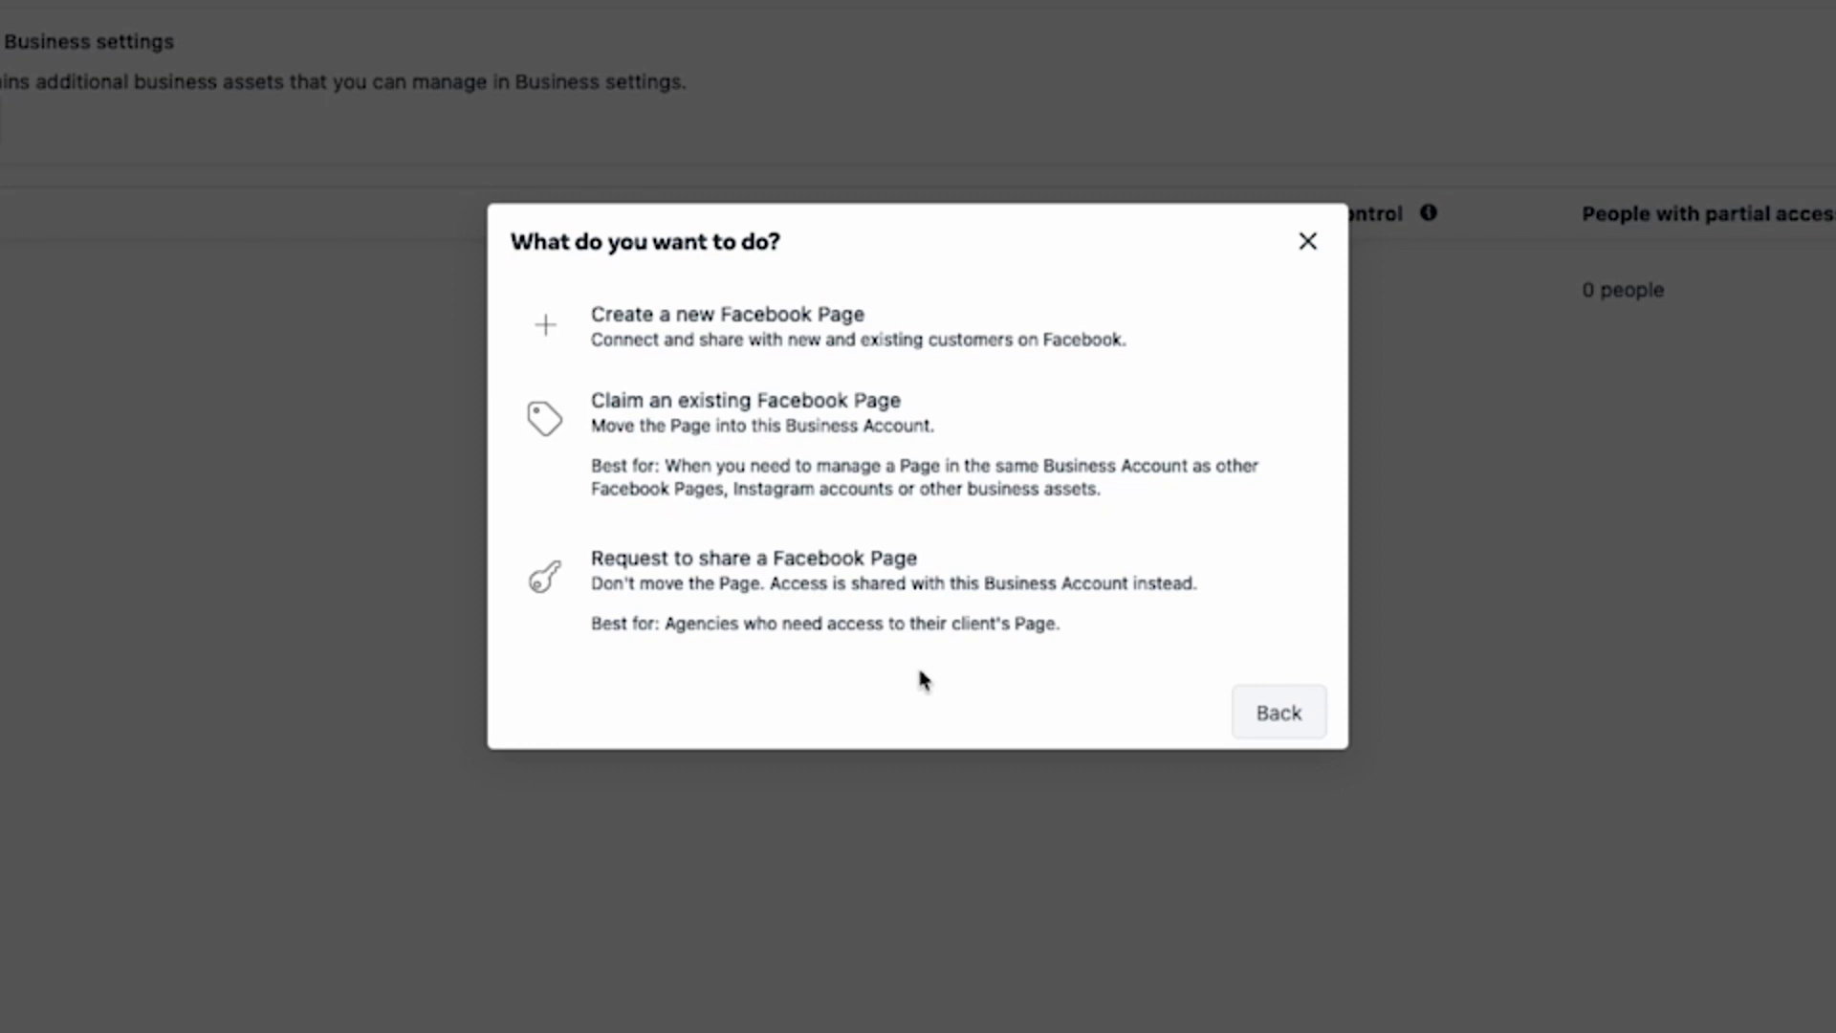
{"action": "left_click", "coordinate": [951, 351]}
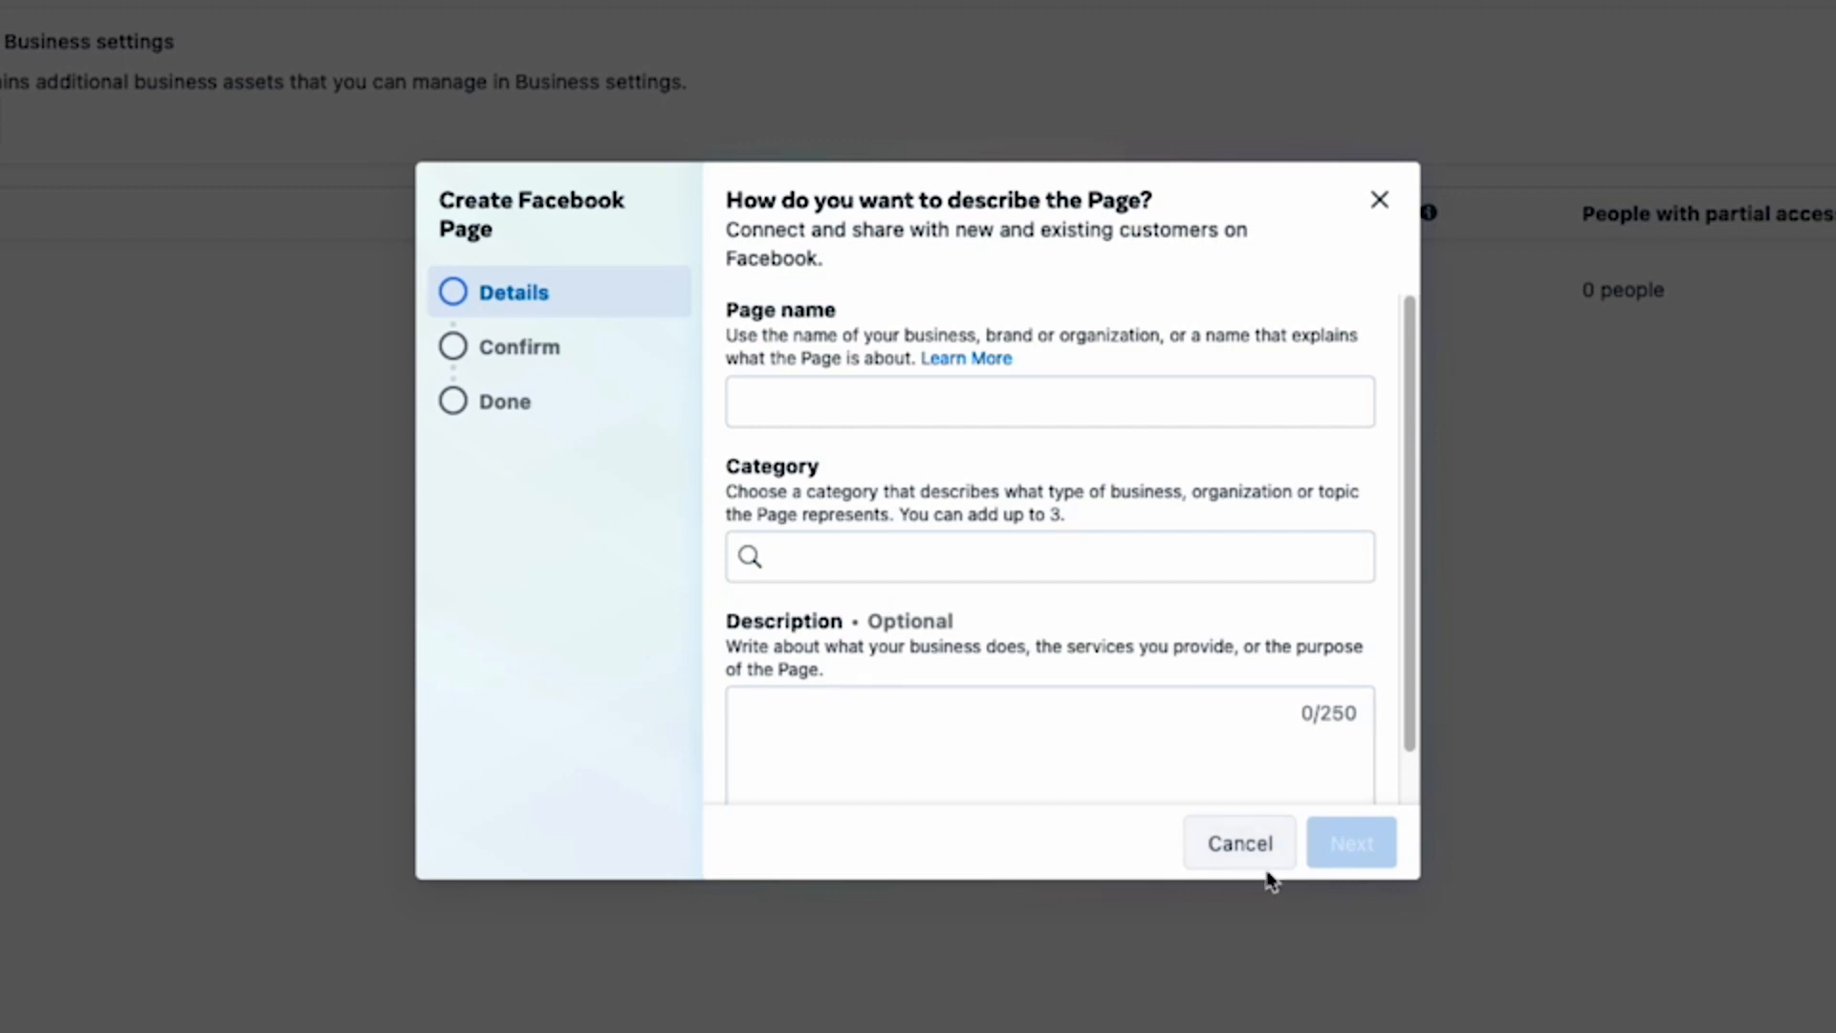
{"action": "left_click", "coordinate": [1252, 846]}
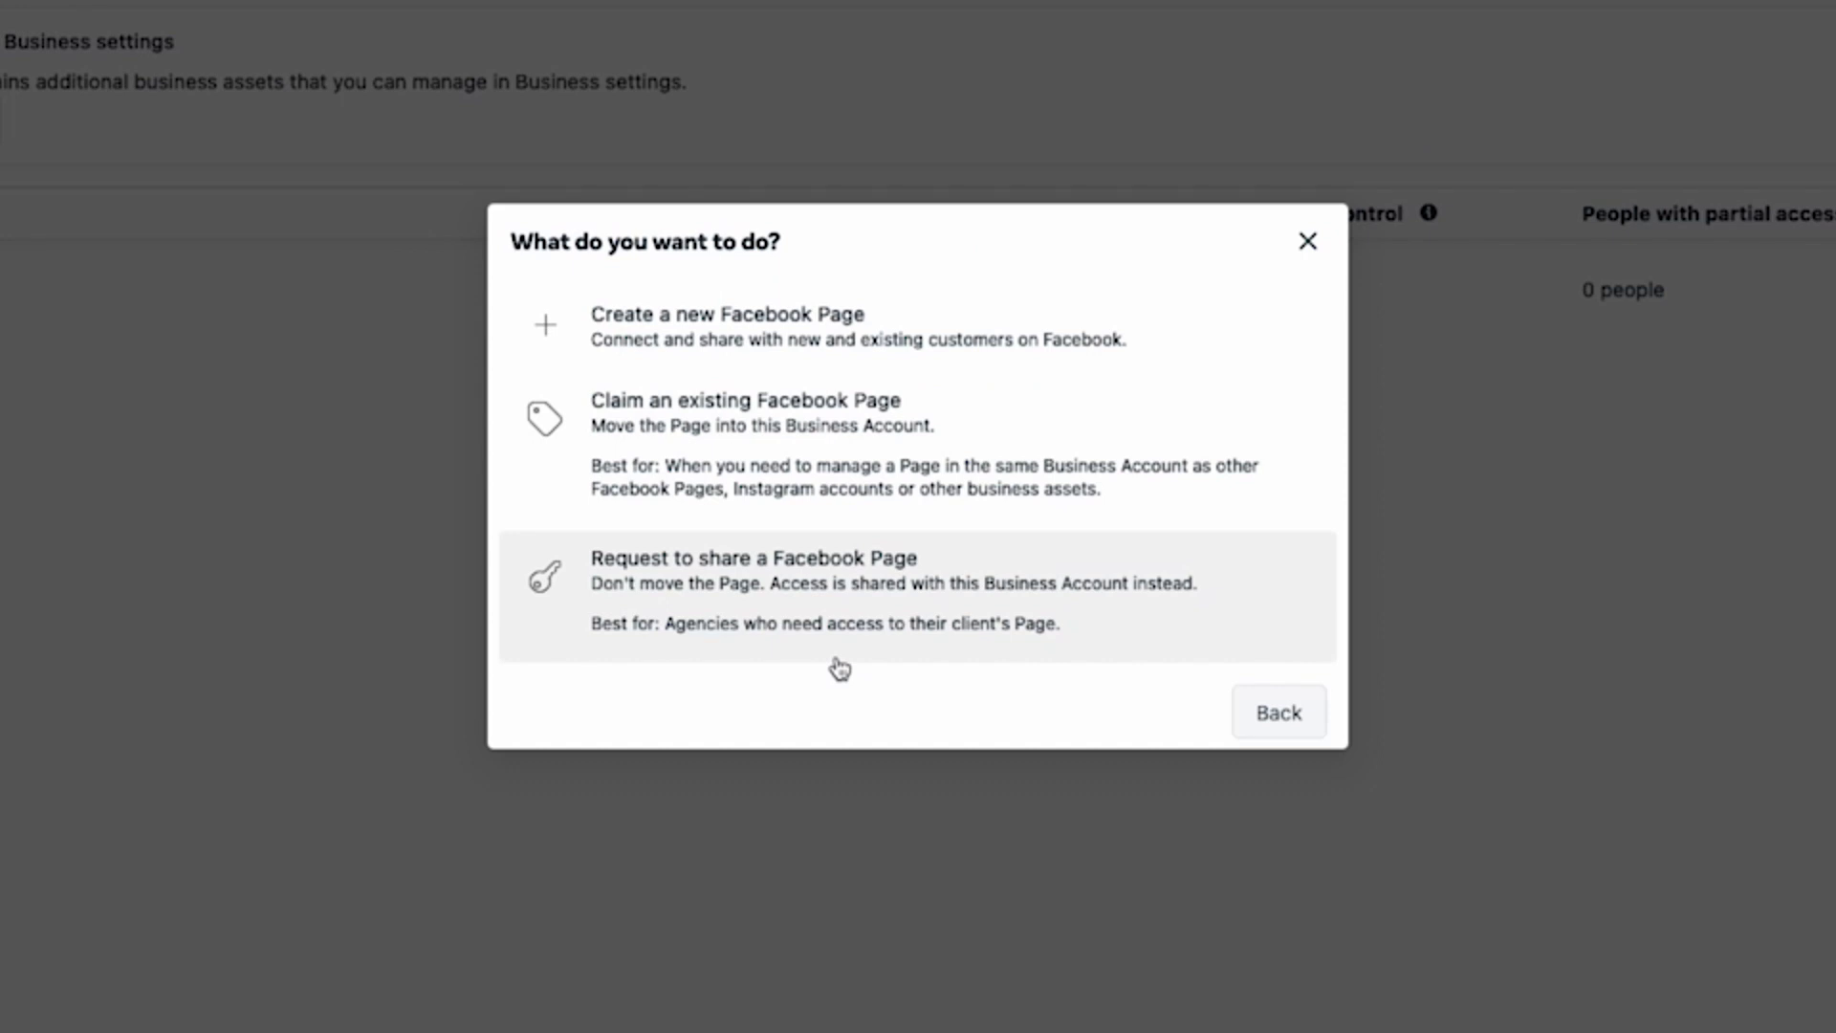
Start claiming an existing Facebook Page, search for it by its page name, and cancel the claim
{"action": "left_click", "coordinate": [784, 426]}
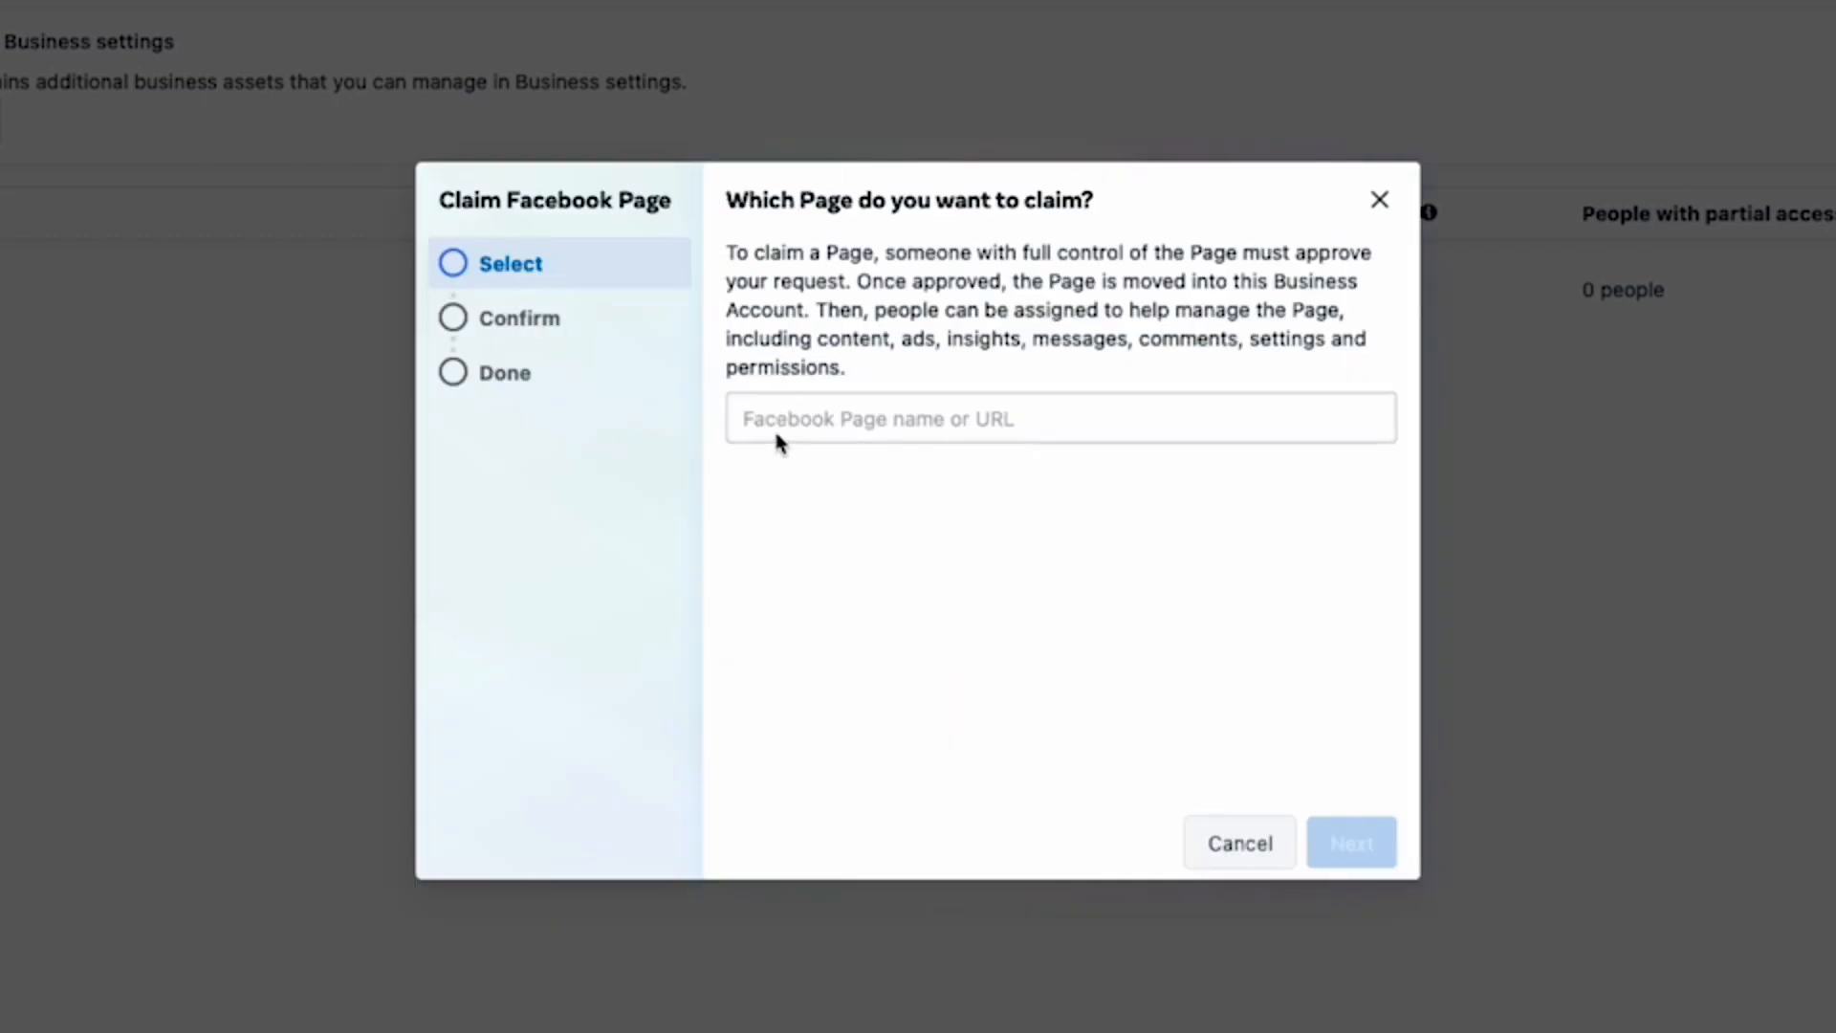
{"action": "left_click", "coordinate": [976, 419]}
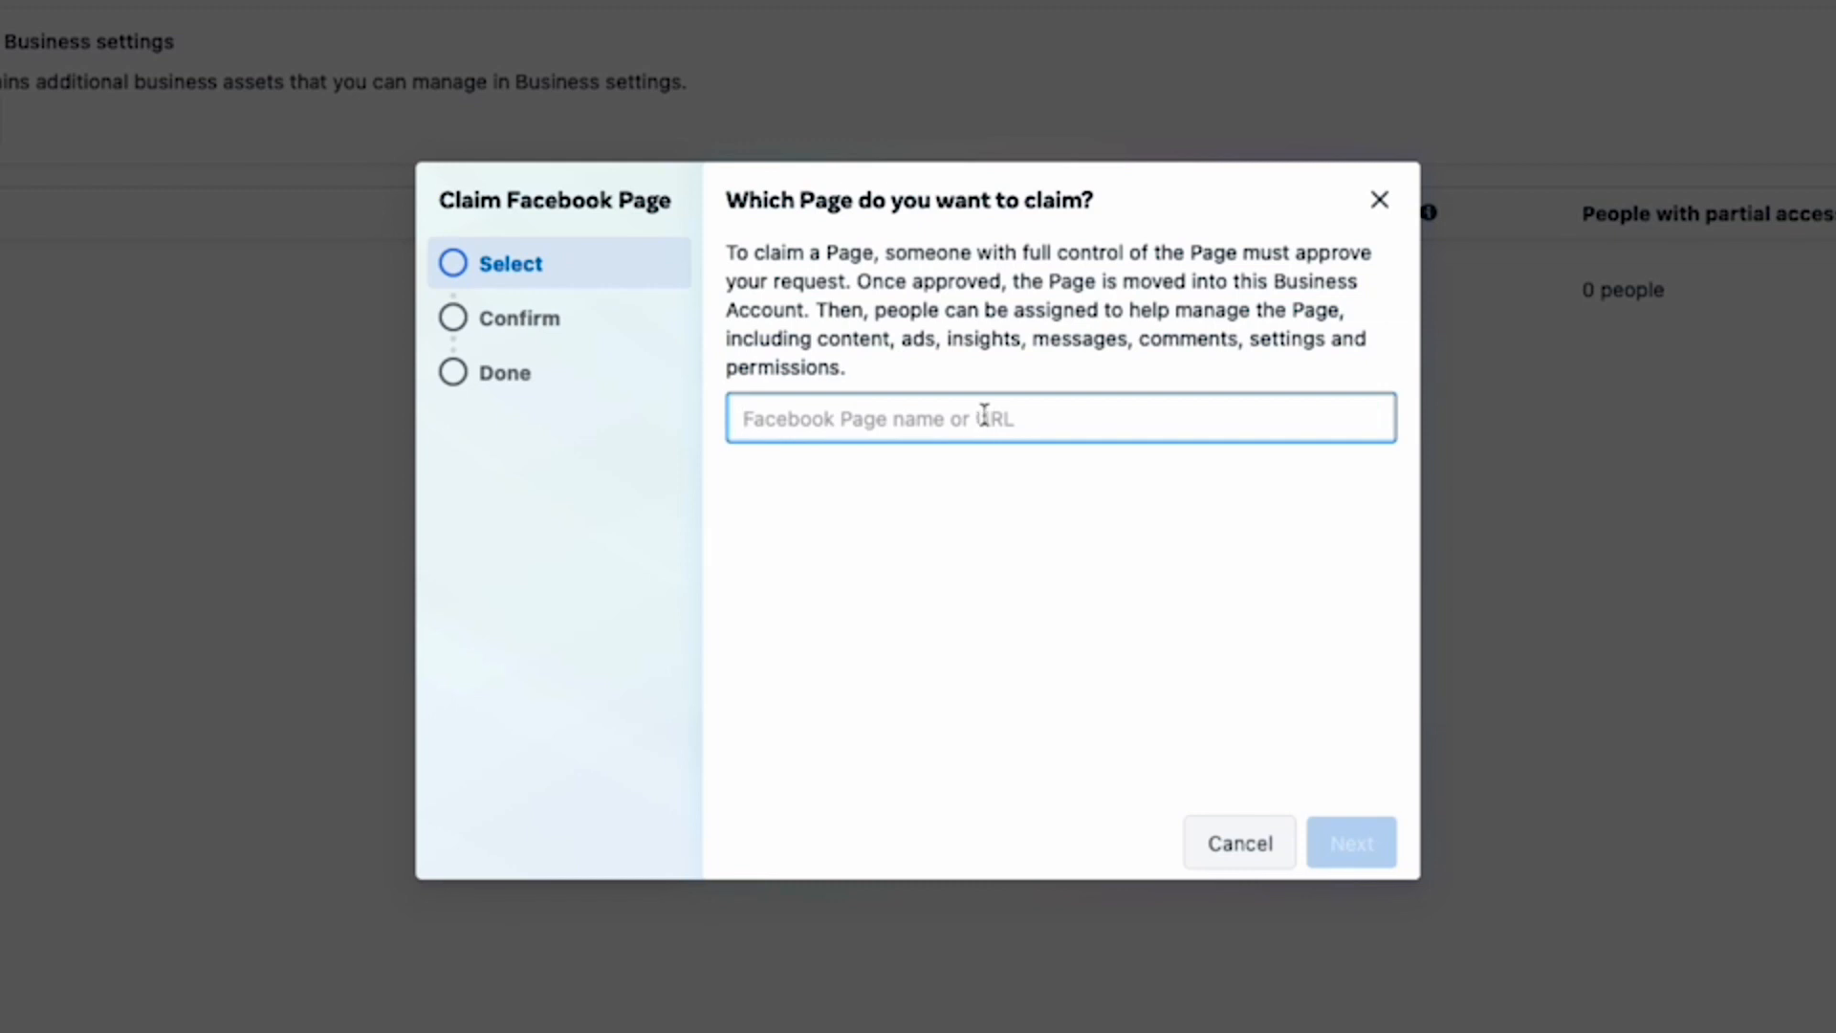
{"action": "type", "text": "k"}
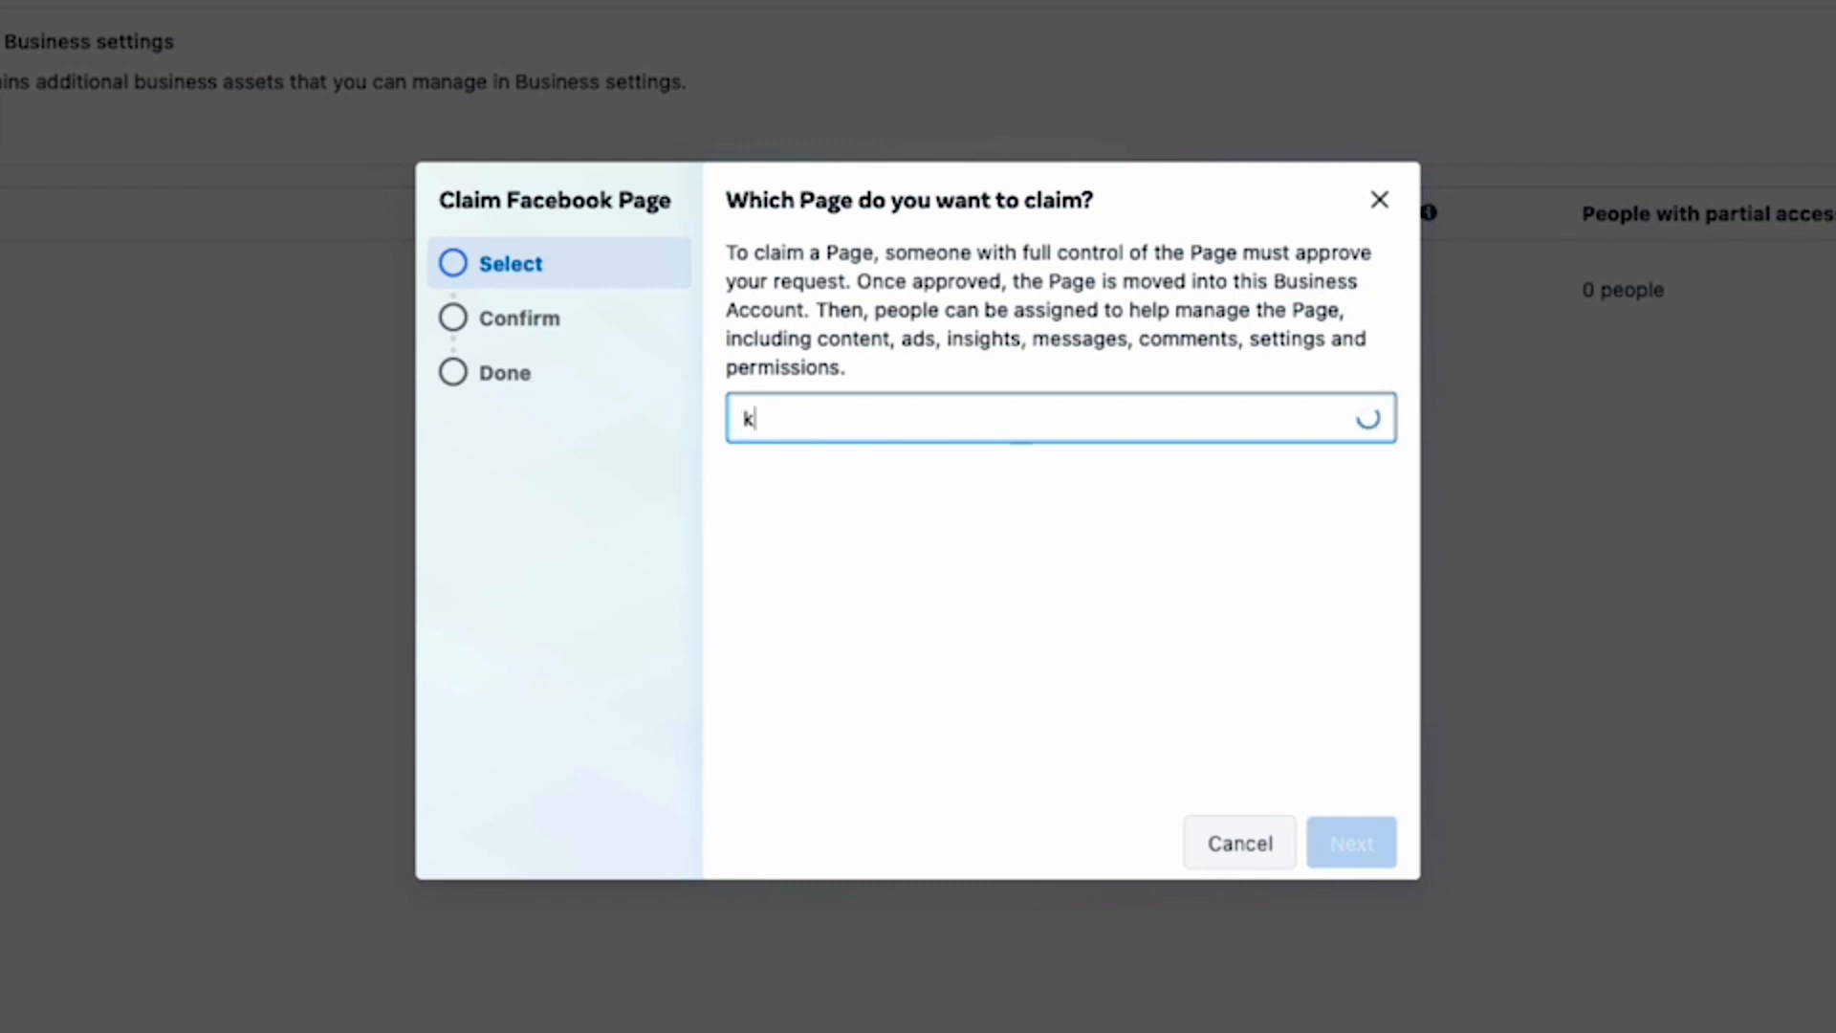
{"action": "type", "text": "elsturre"}
{"action": "key", "text": "BackSpace"}
{"action": "key", "text": "BackSpace"}
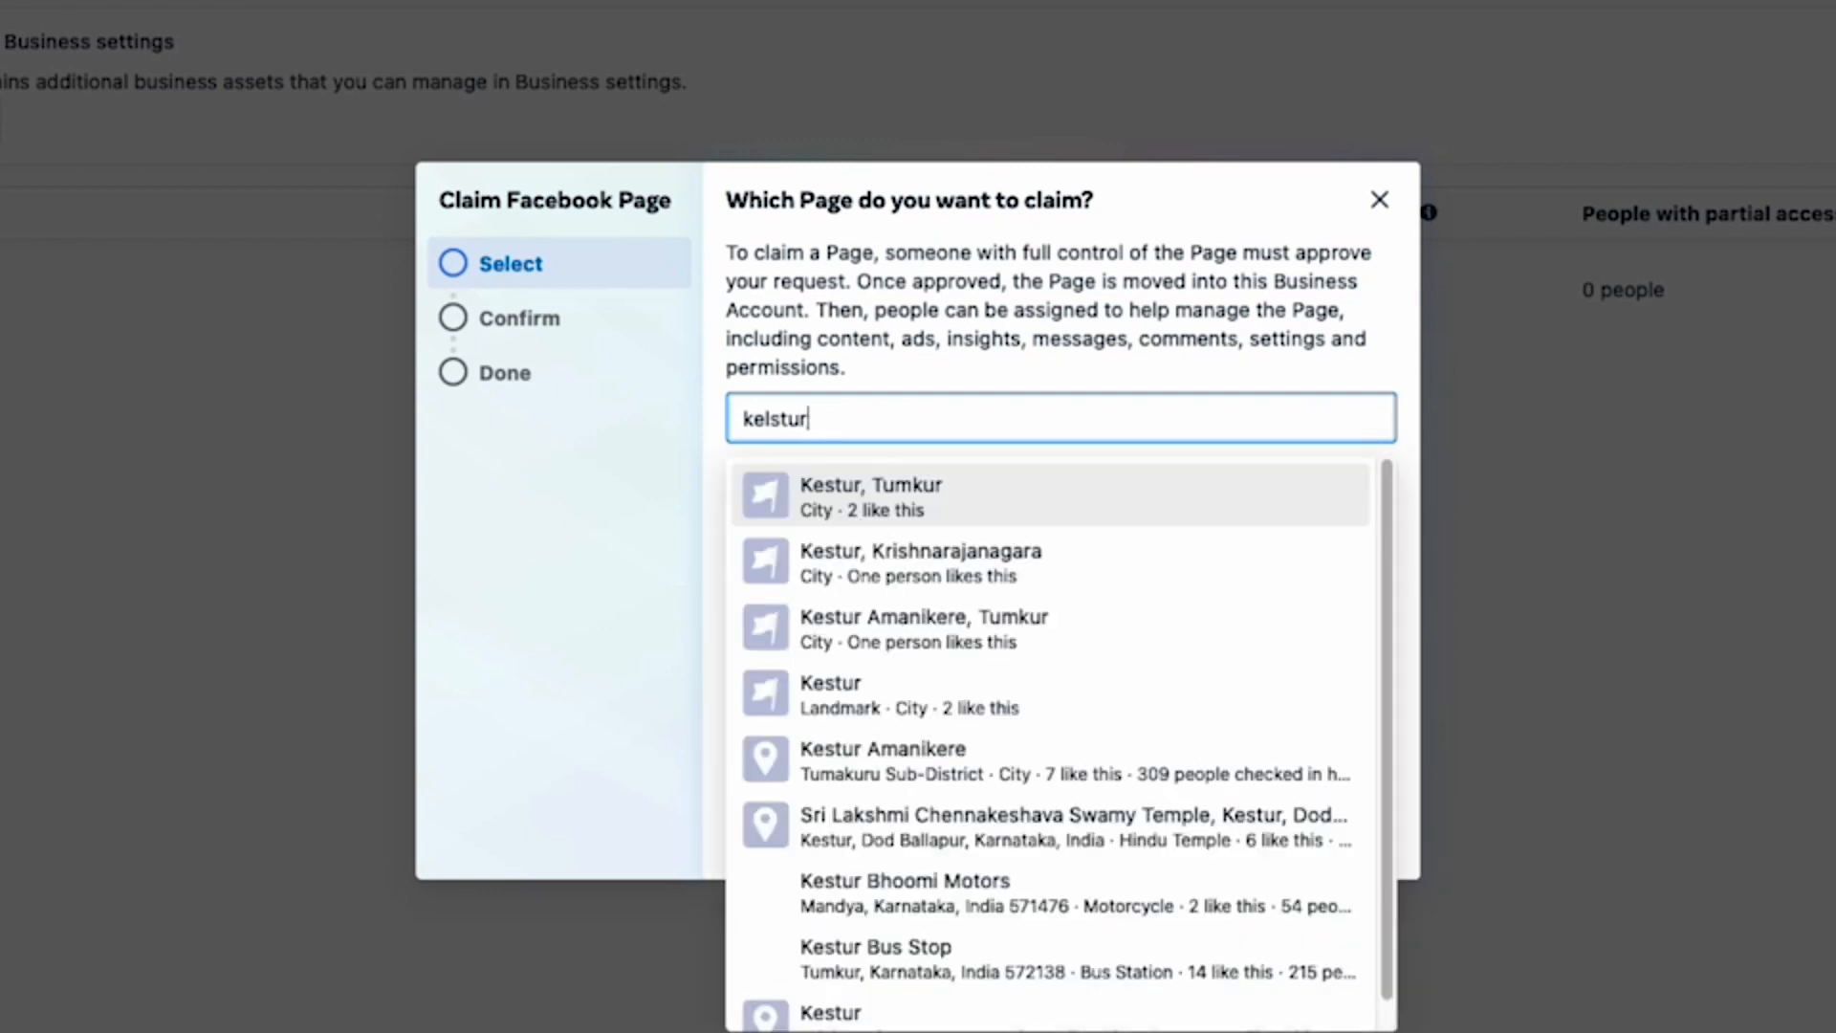
{"action": "type", "text": "teve"}
{"action": "type", "text": "ant"}
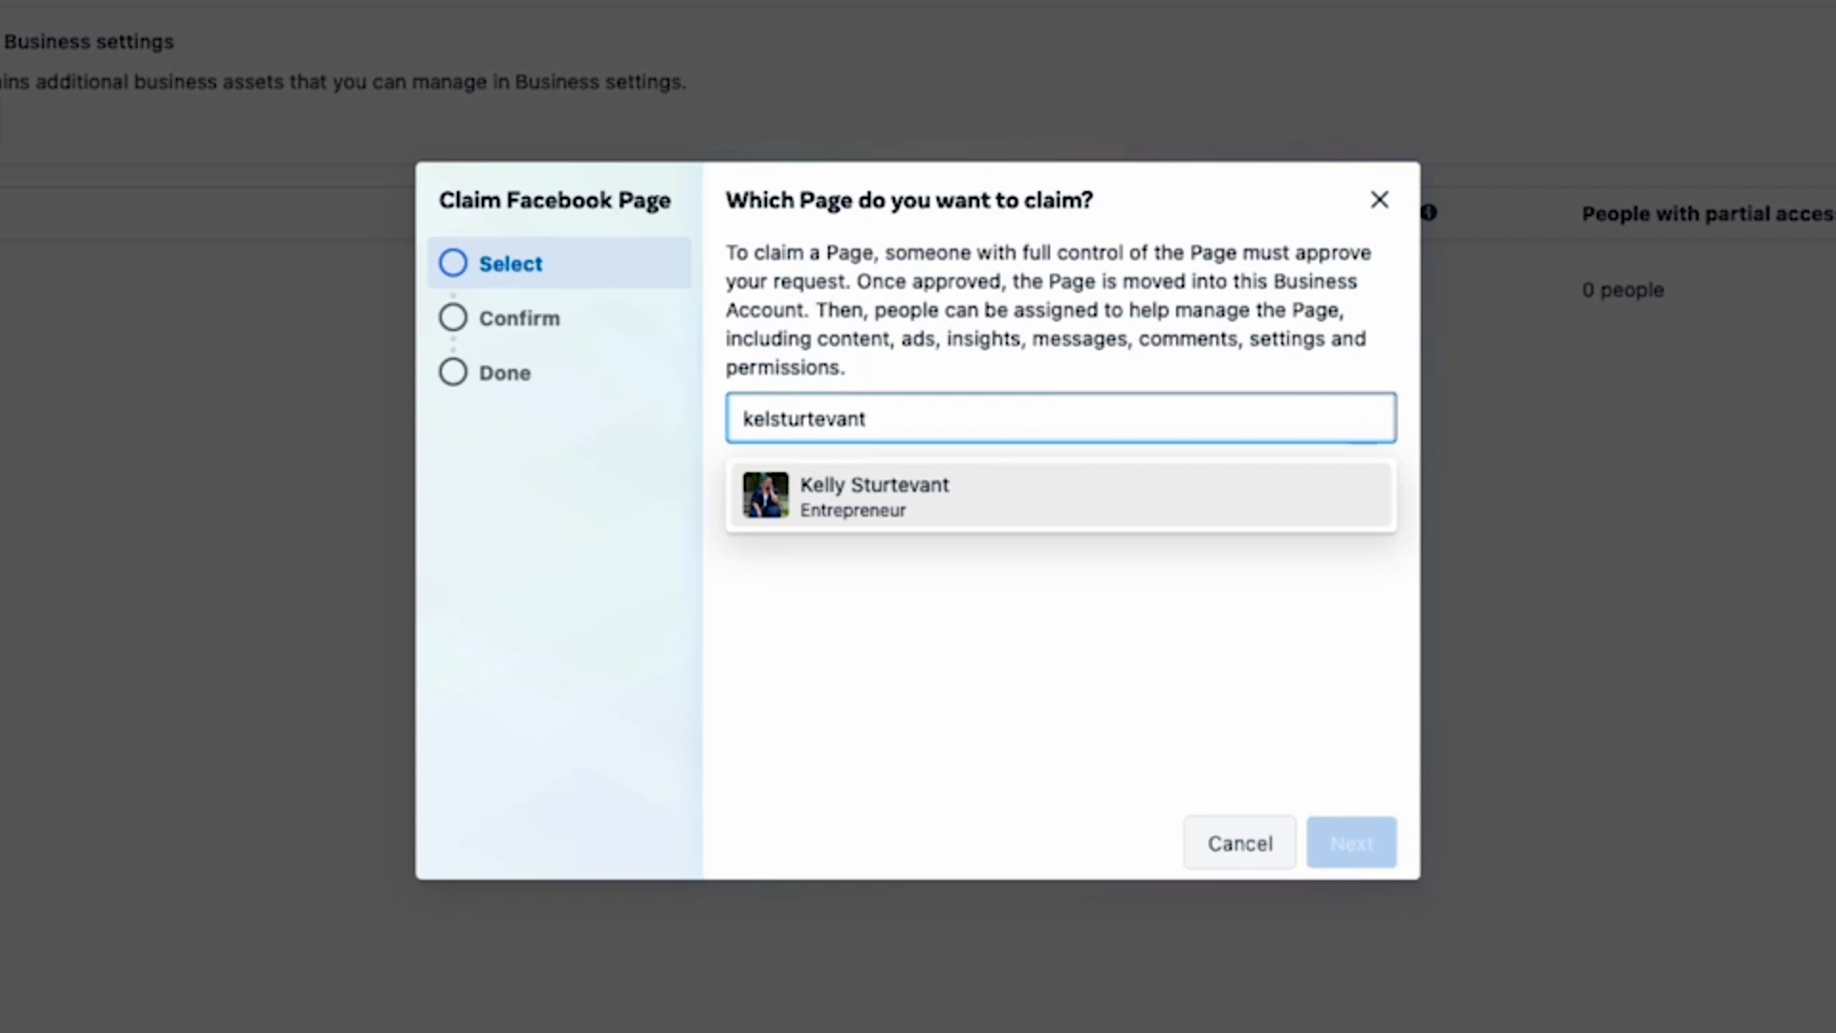
{"action": "left_click", "coordinate": [1087, 680]}
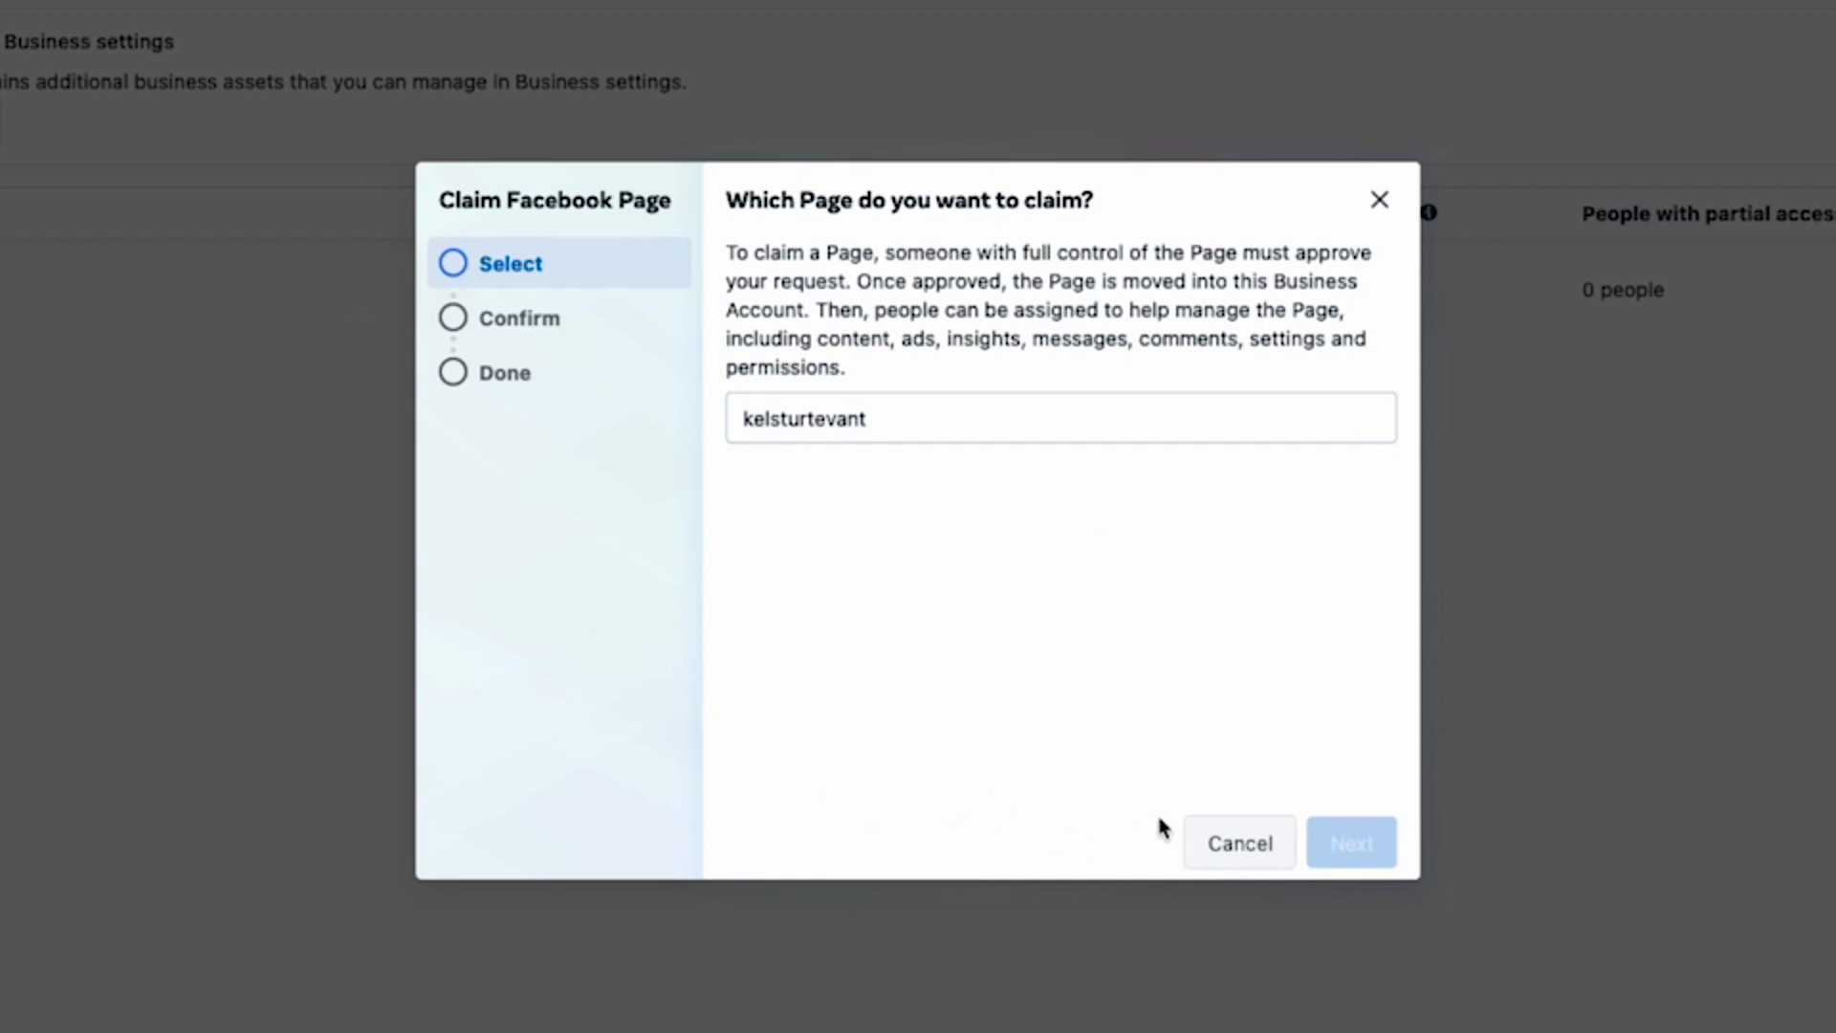
{"action": "left_click", "coordinate": [1212, 838]}
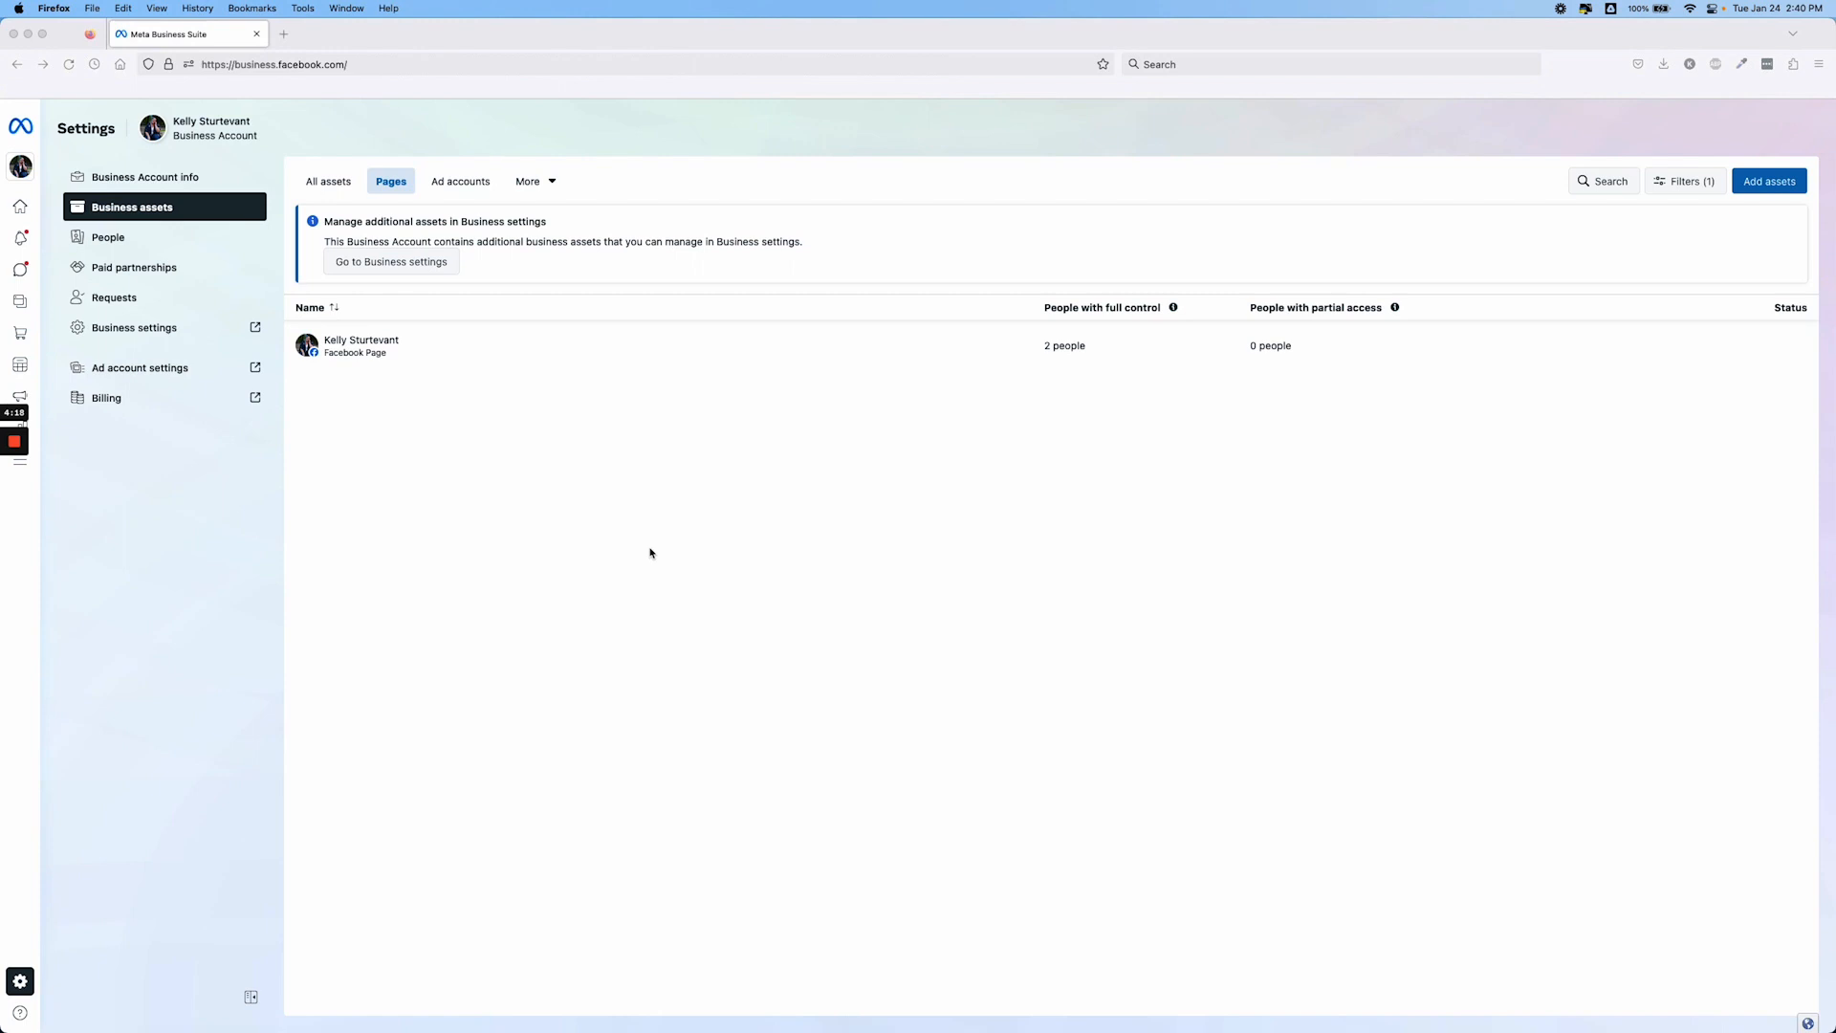
Open the claim form for adding an Instagram account and dismiss it without agreeing to the terms
{"action": "left_click", "coordinate": [1697, 195]}
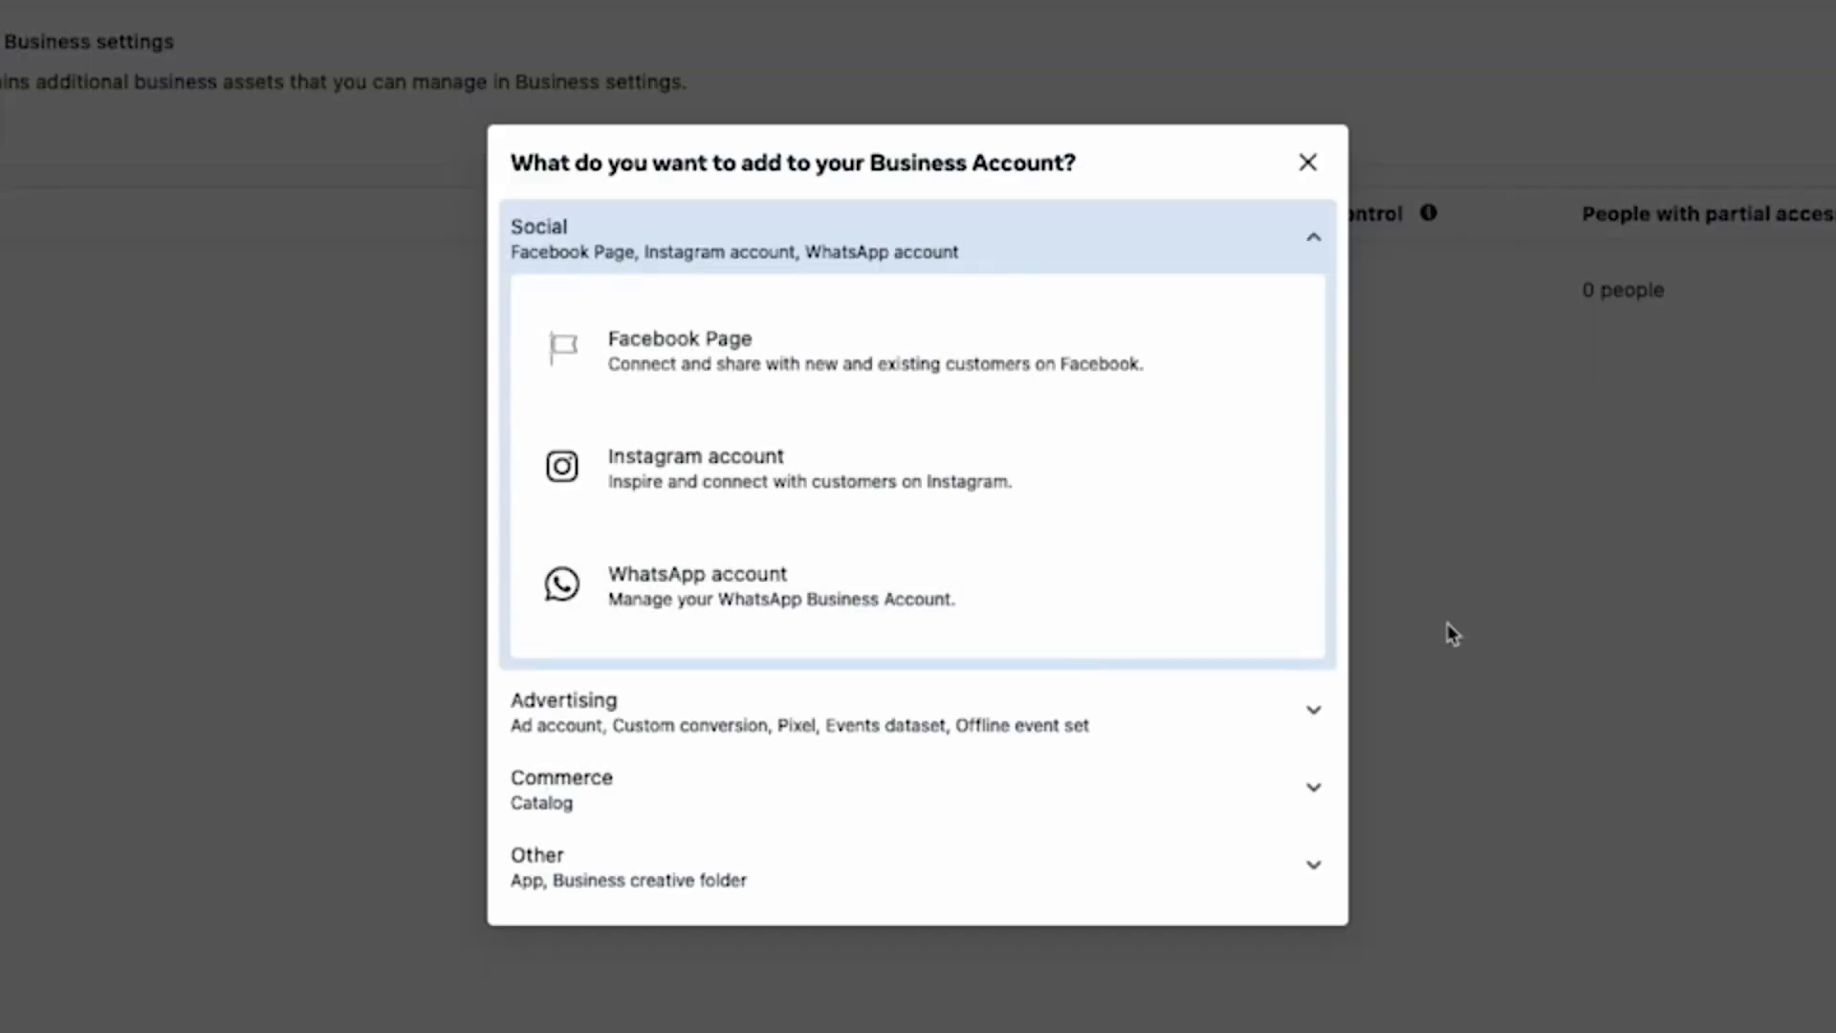
{"action": "left_click", "coordinate": [793, 457]}
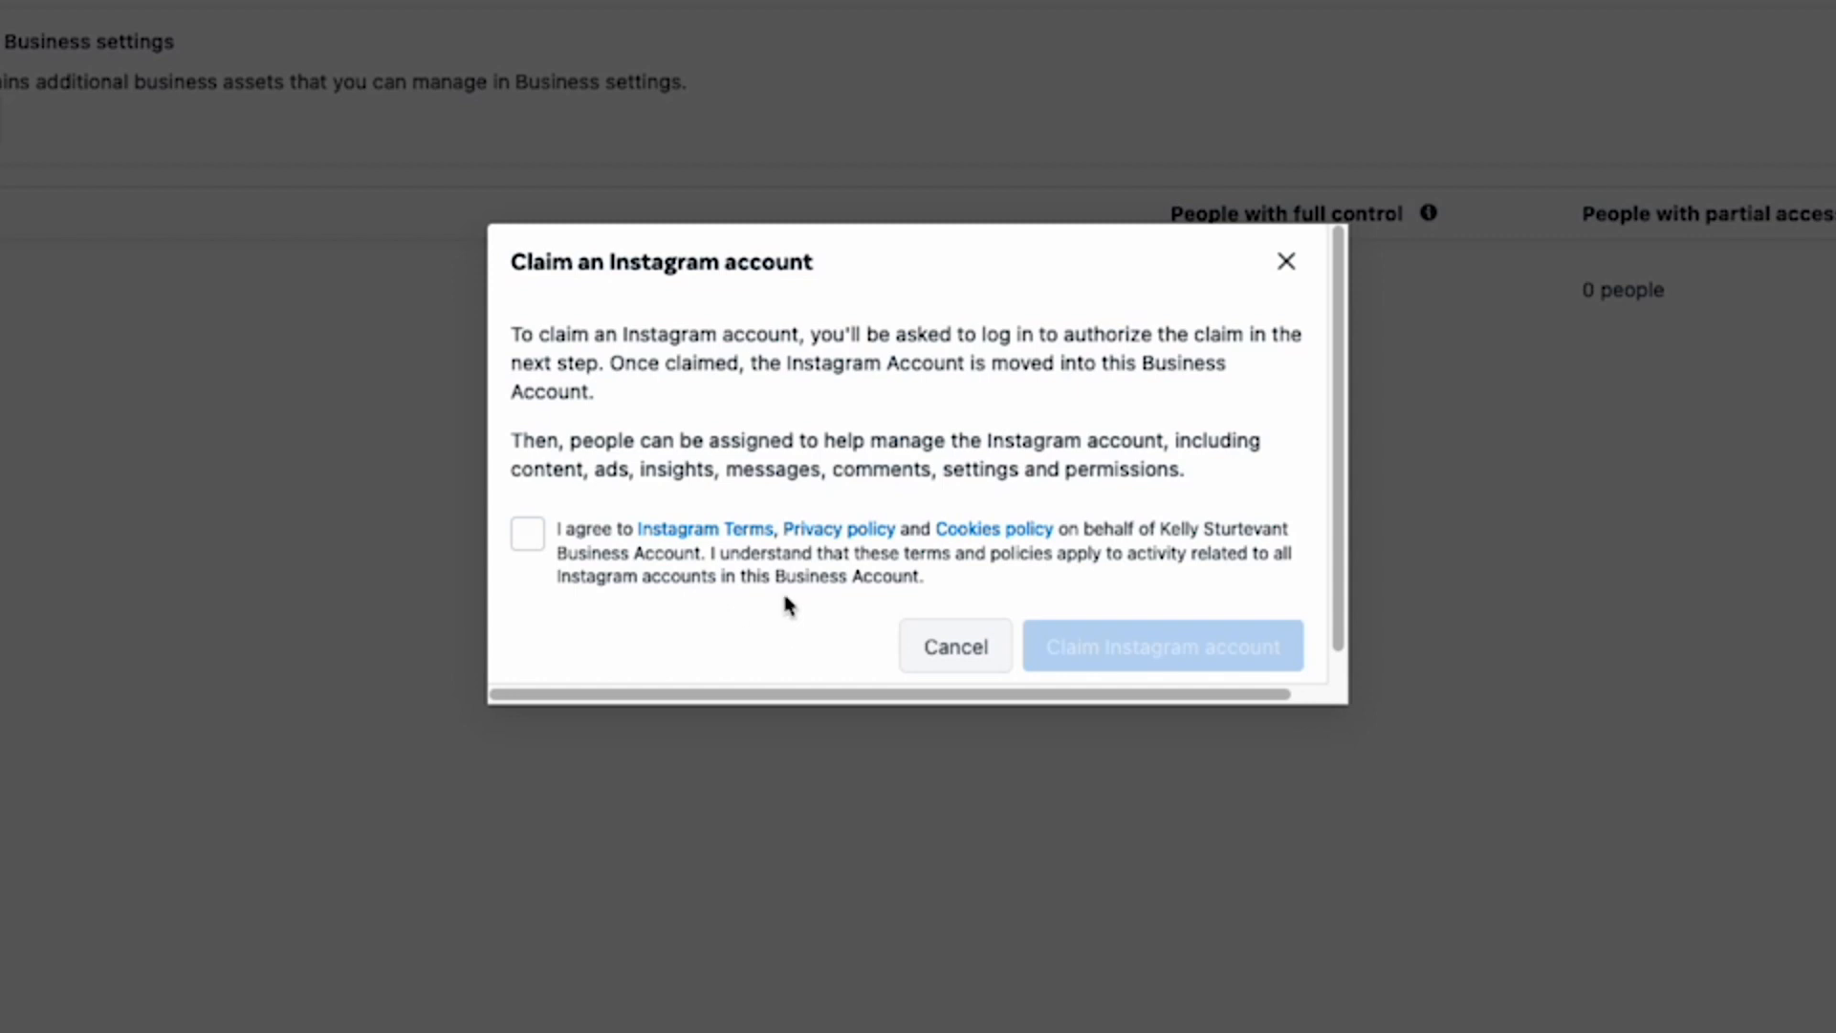
{"action": "left_click", "coordinate": [1288, 268]}
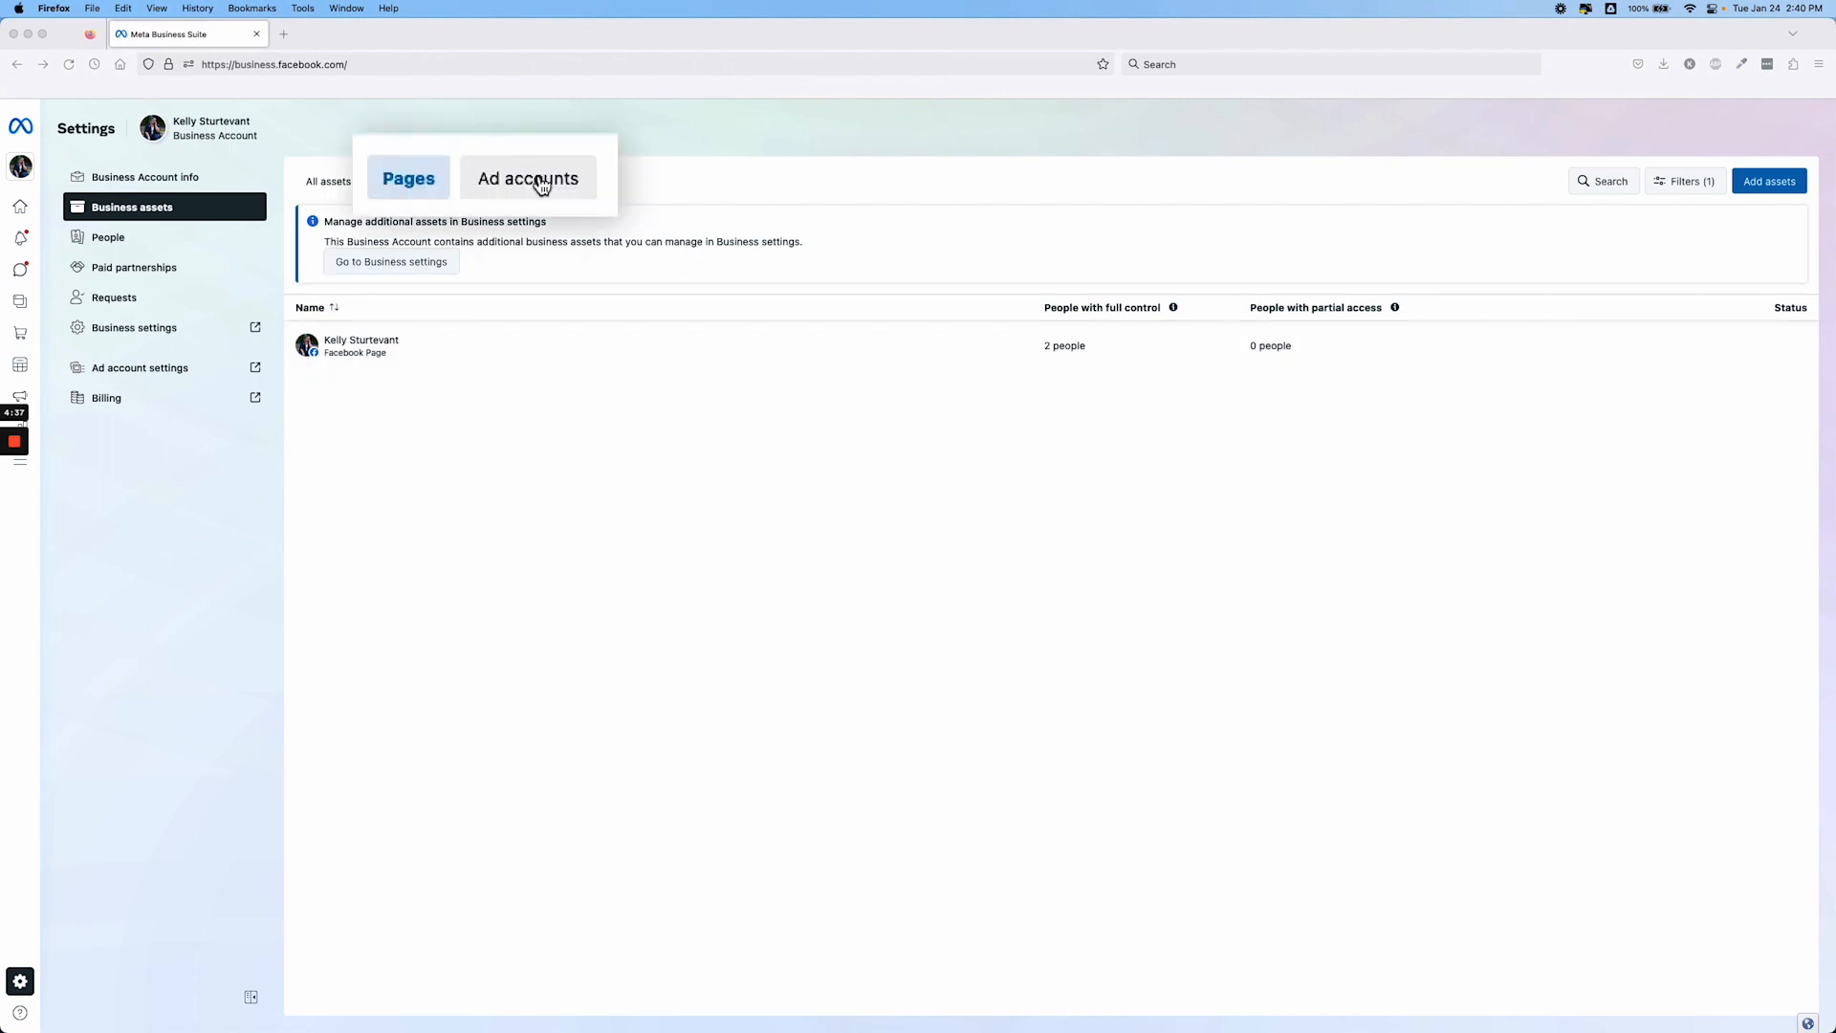
Start creating a new ad account among the business assets and name it "BPS - Ad Account 3"
{"action": "left_click", "coordinate": [468, 181]}
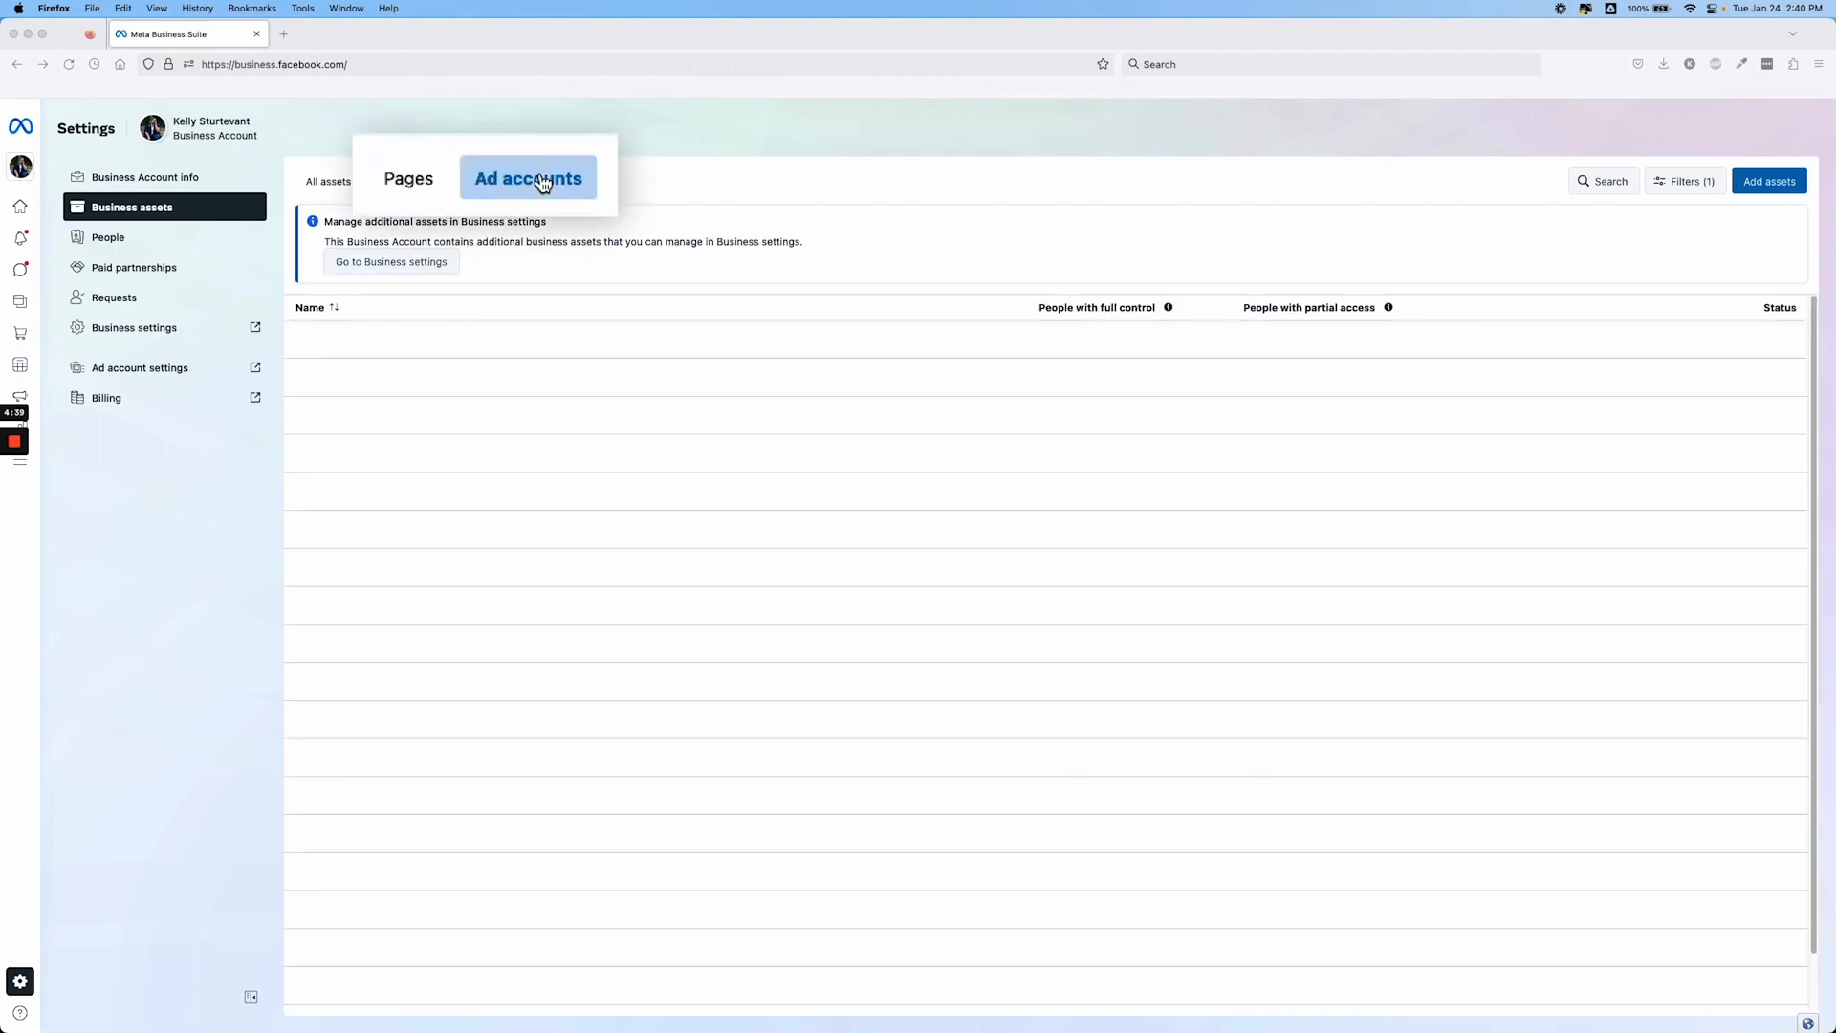
{"action": "left_click", "coordinate": [1746, 186]}
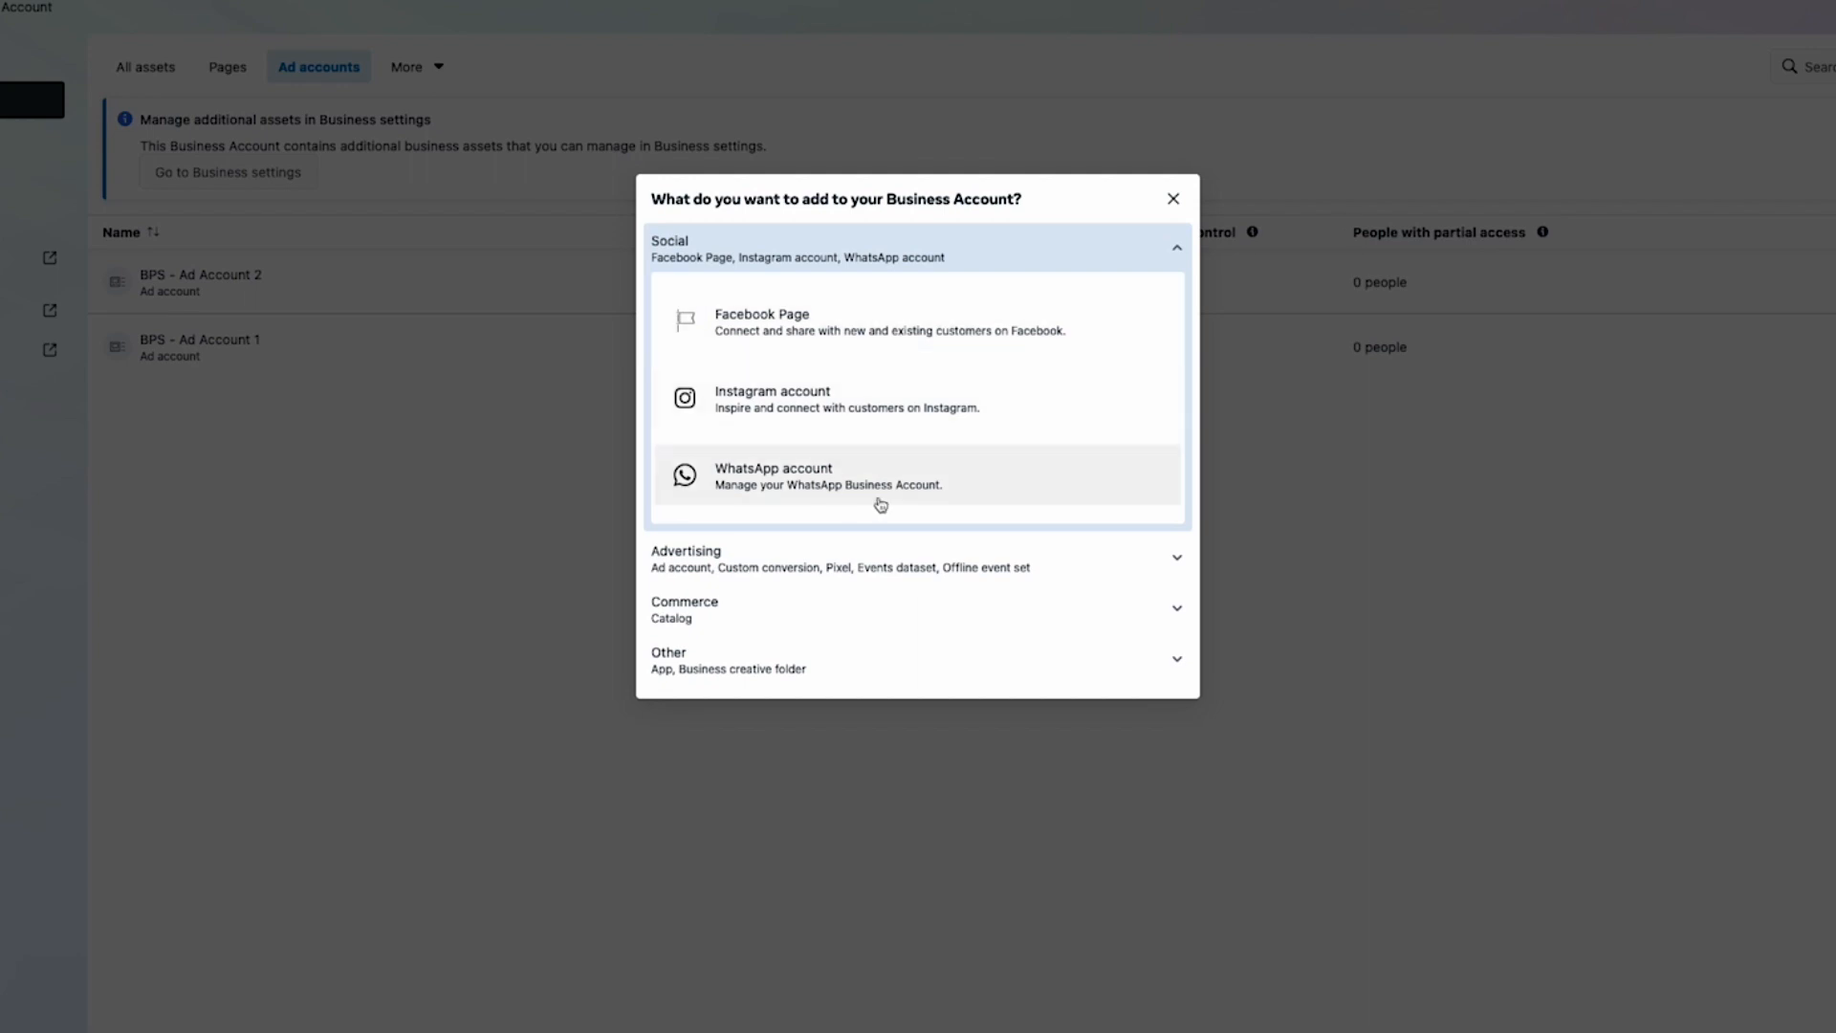
{"action": "left_click", "coordinate": [934, 574]}
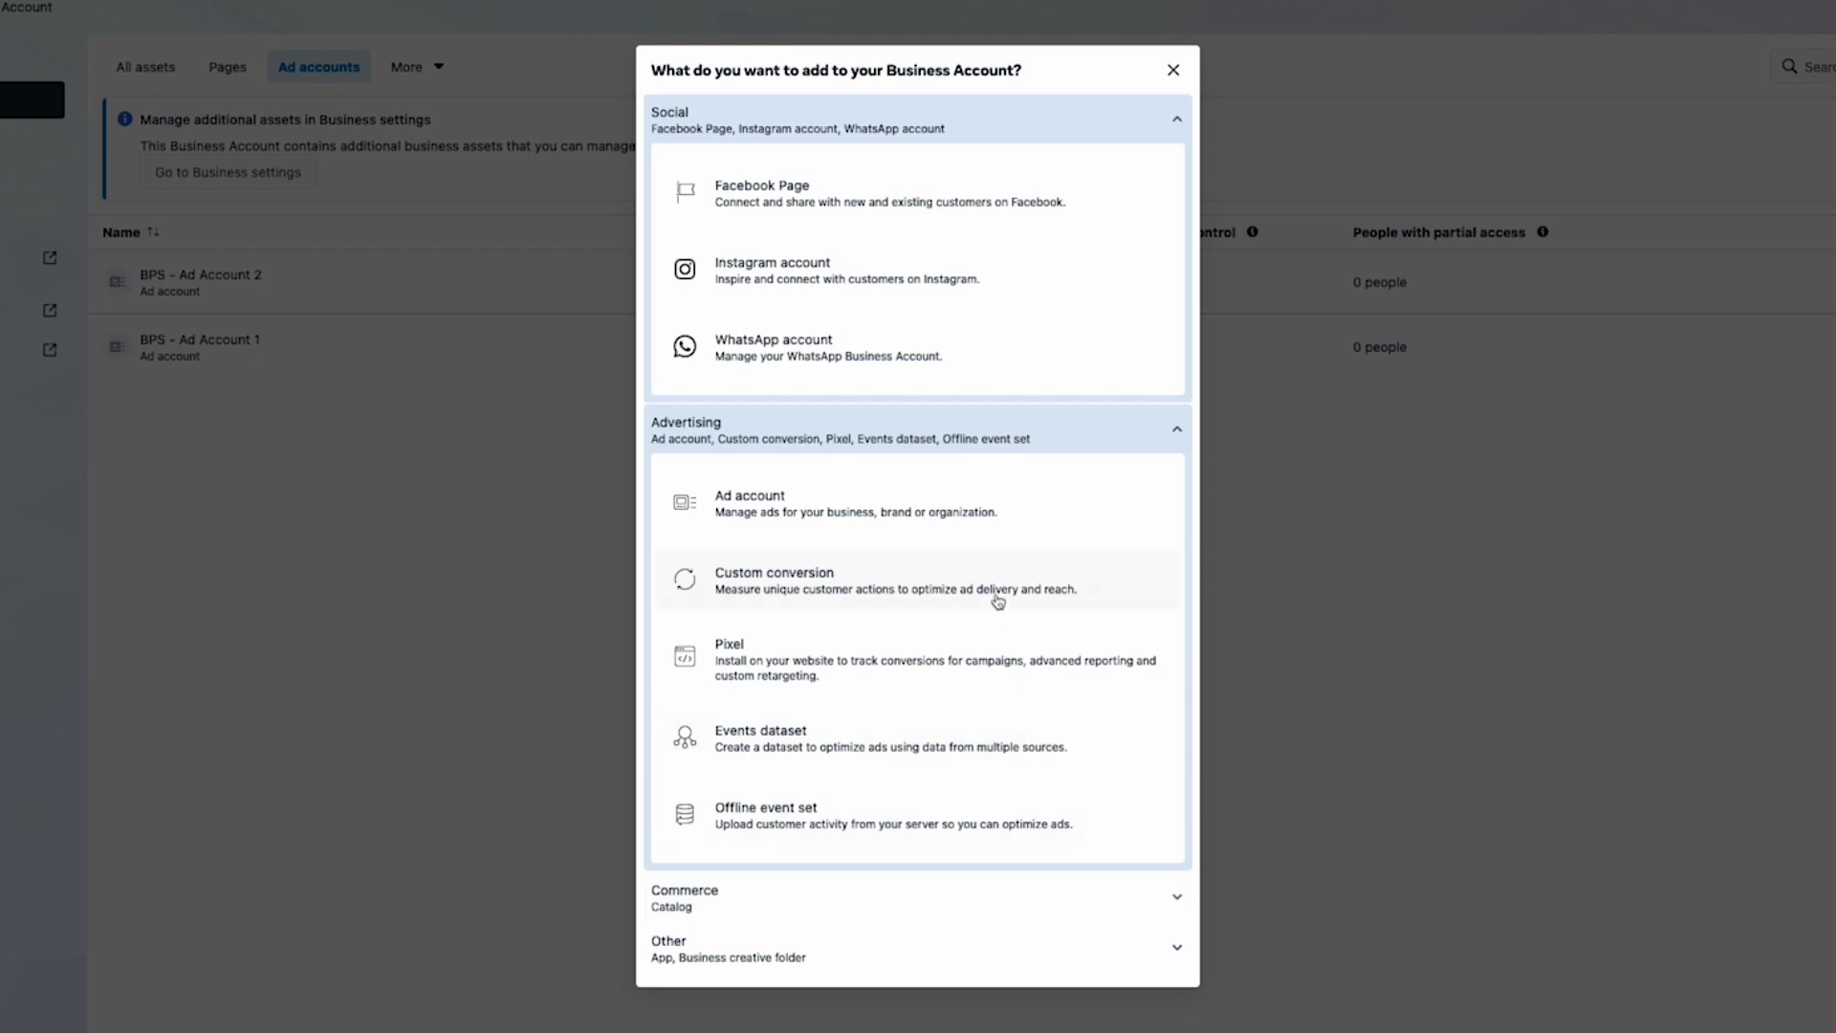
{"action": "left_click", "coordinate": [1010, 522]}
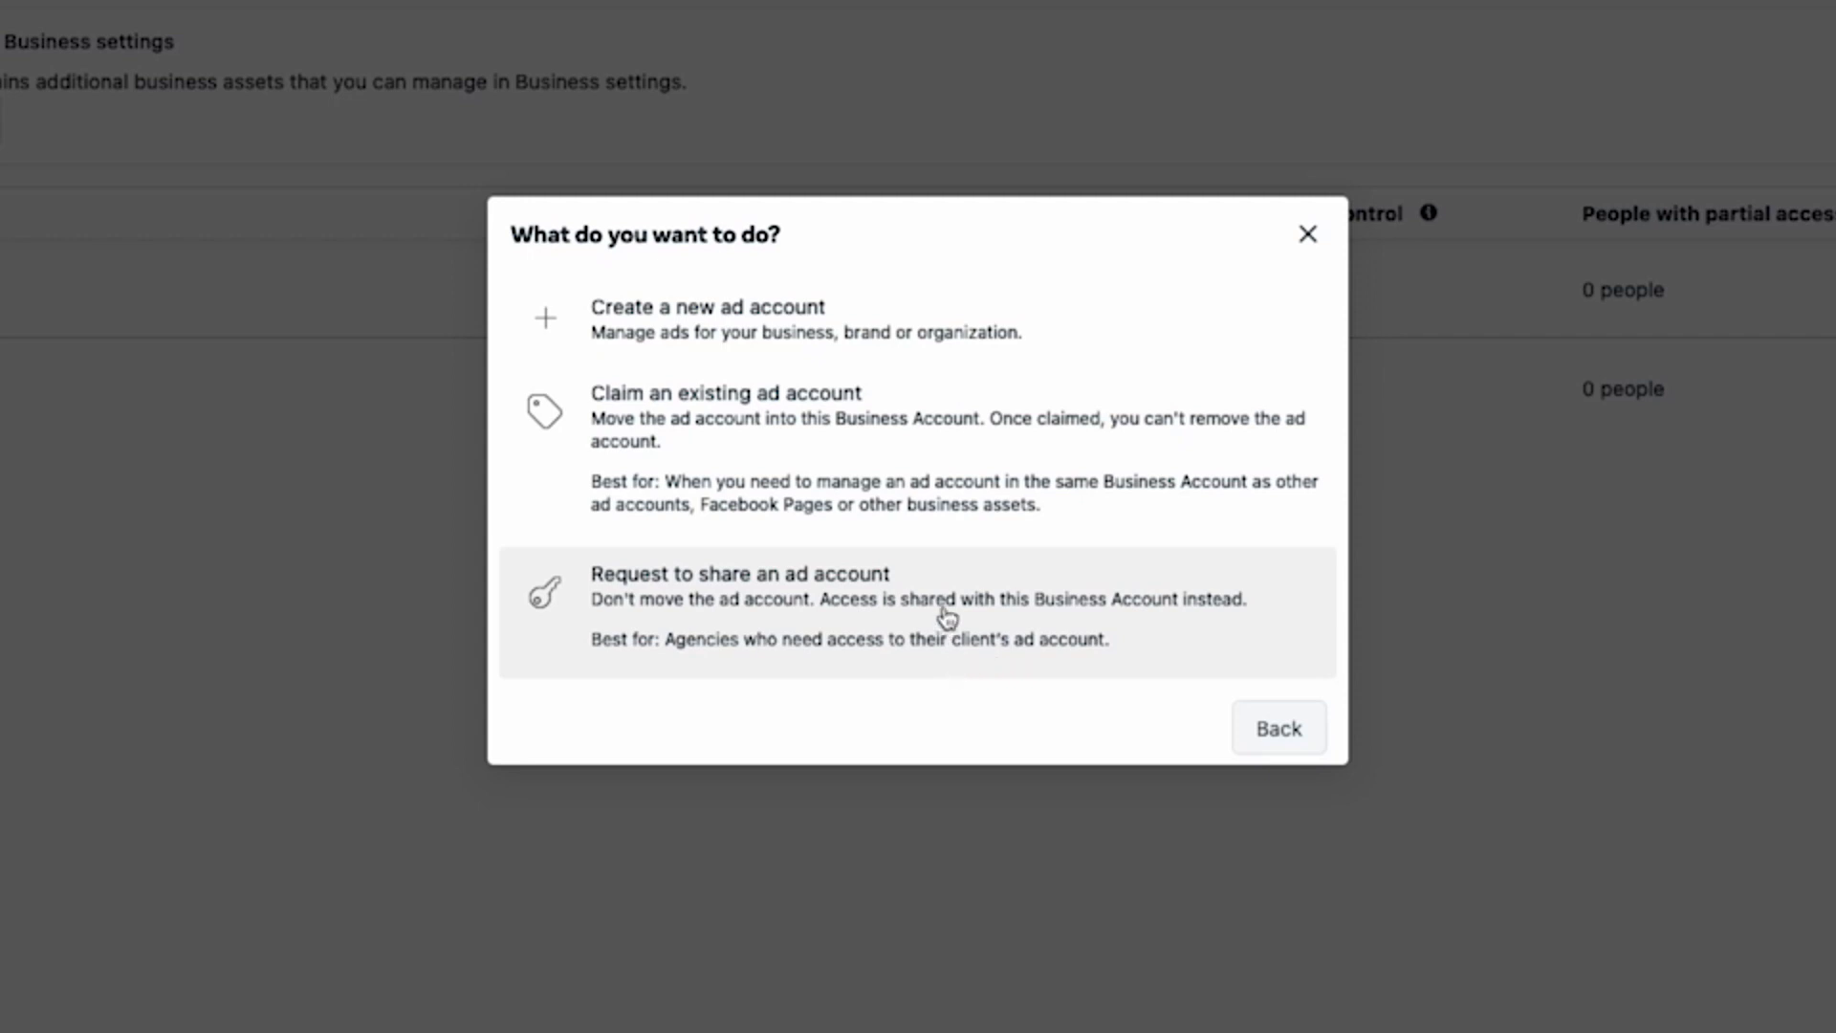
{"action": "left_click", "coordinate": [956, 326]}
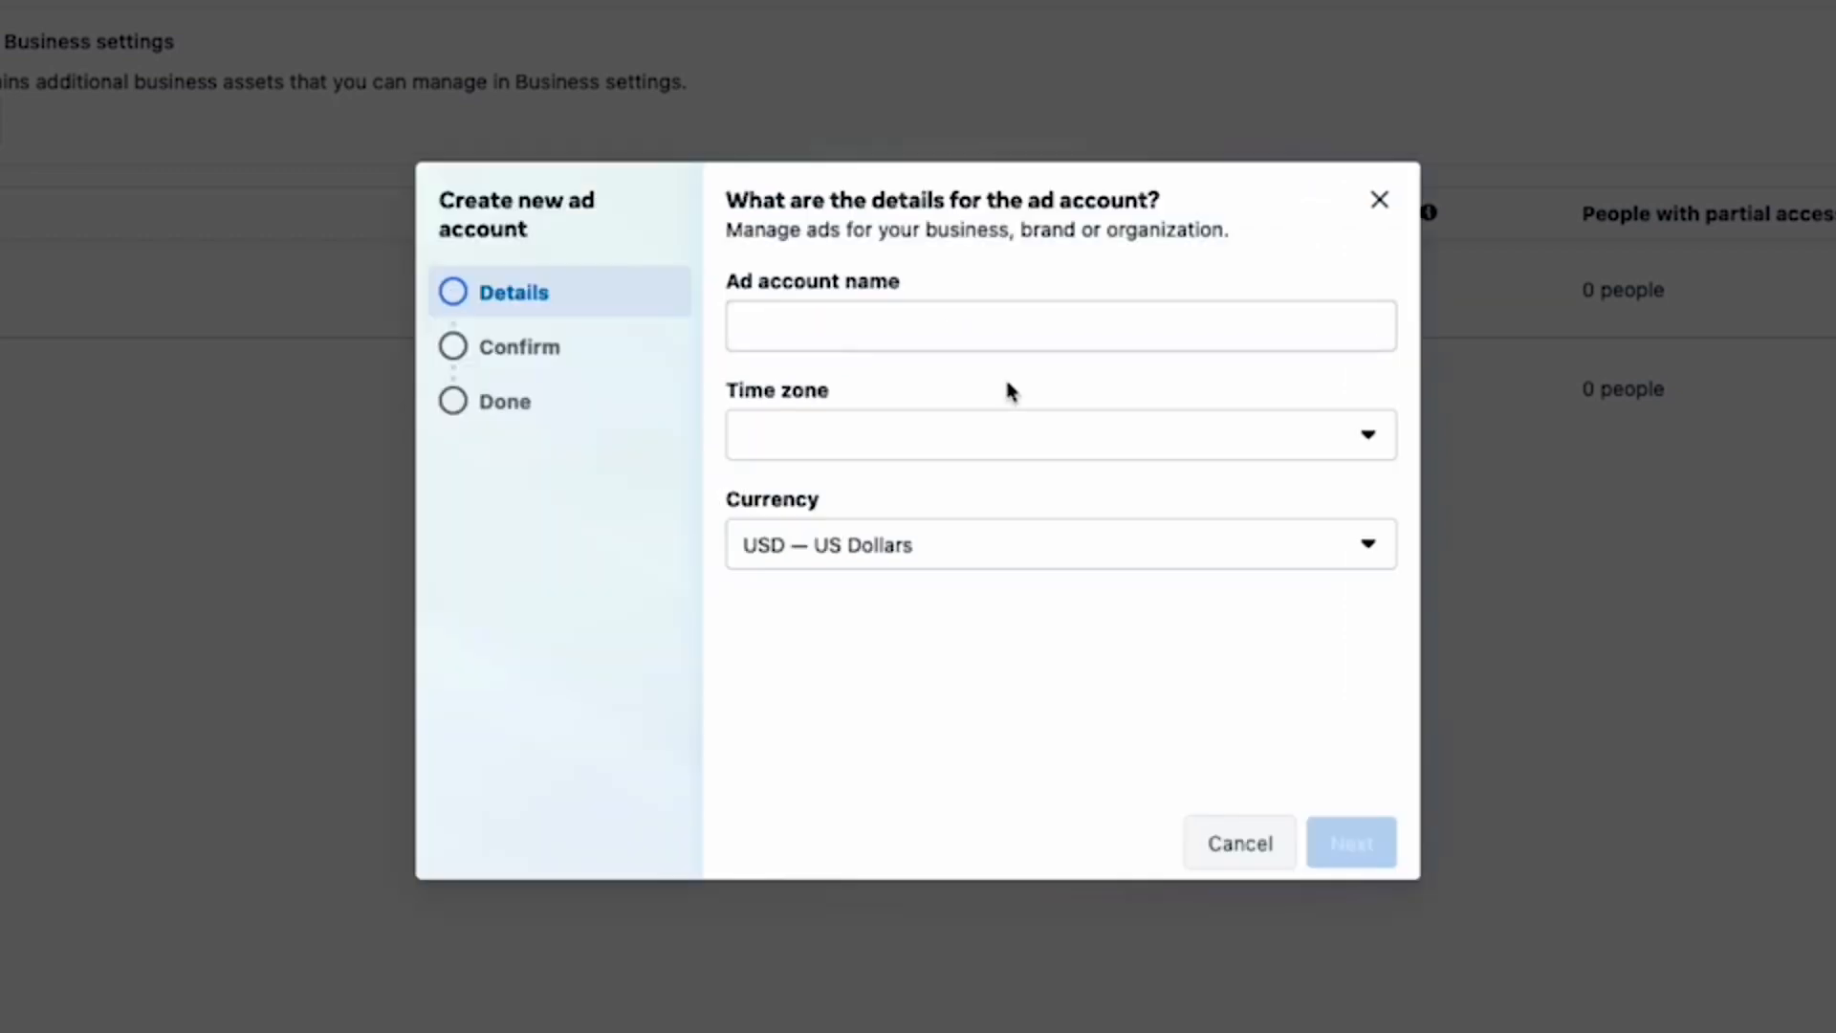
{"action": "left_click", "coordinate": [1014, 318]}
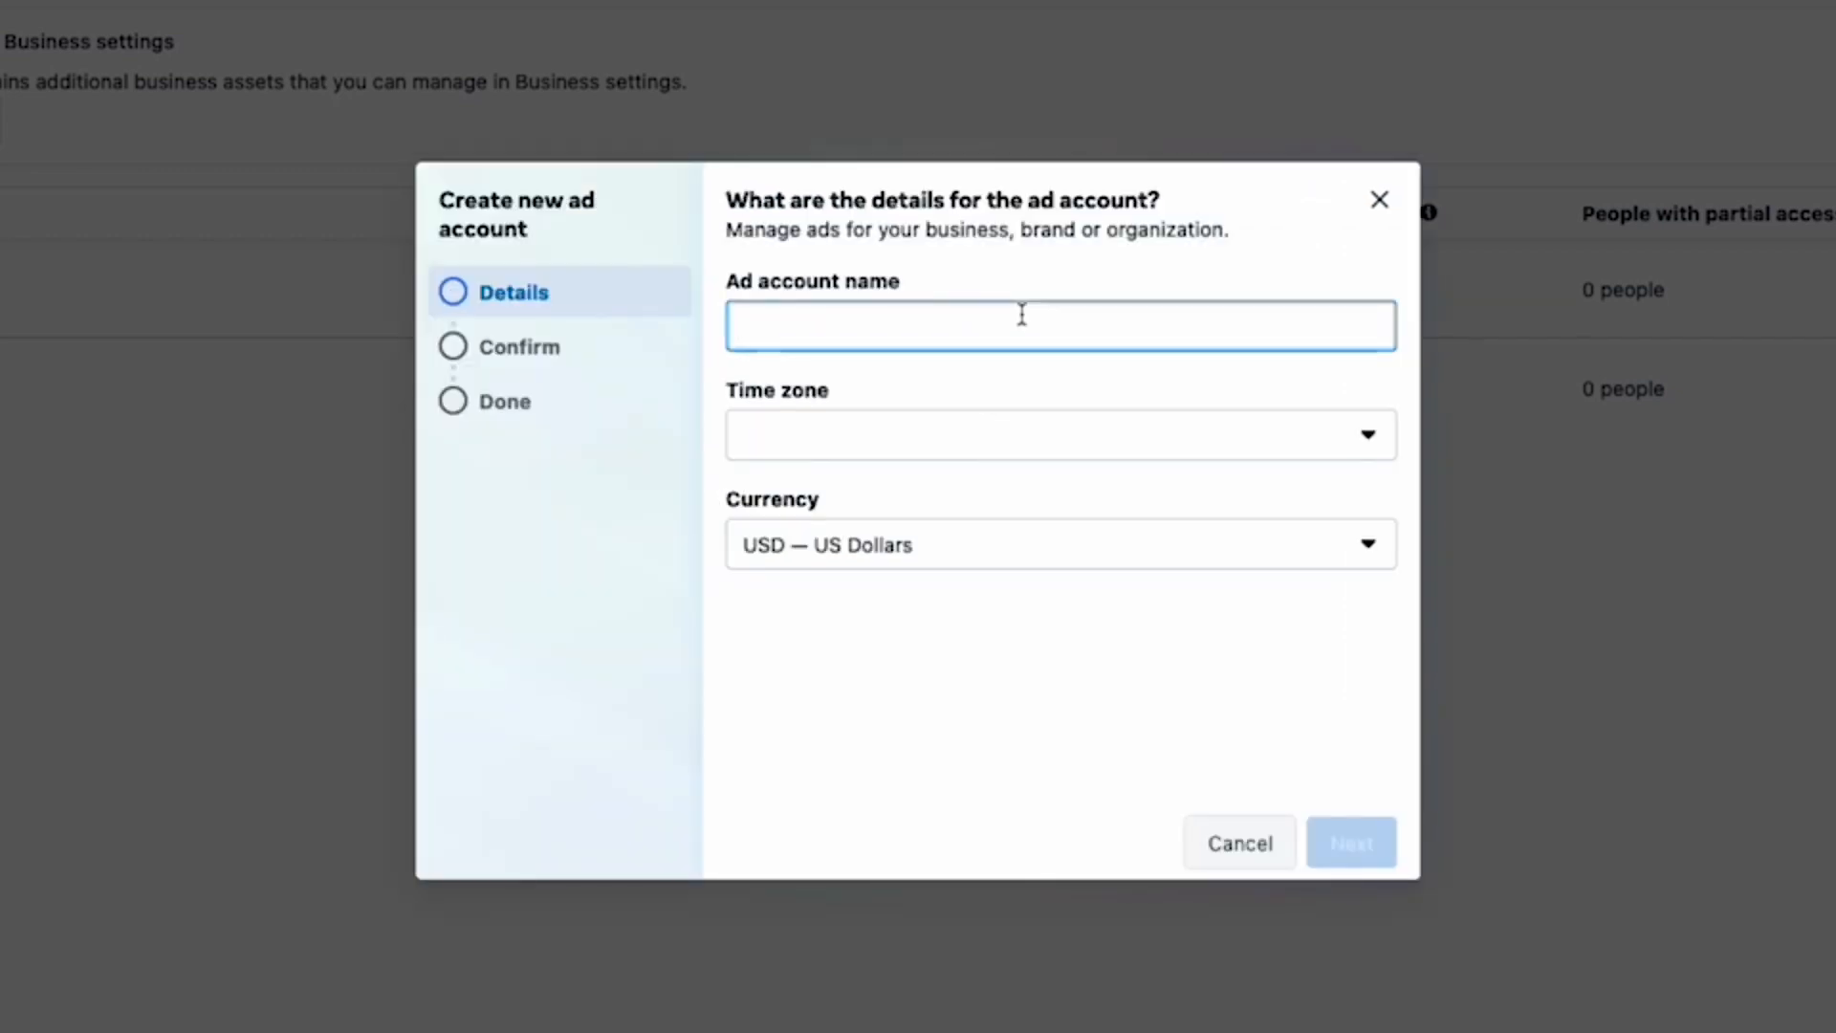
{"action": "type", "text": "Bsn"}
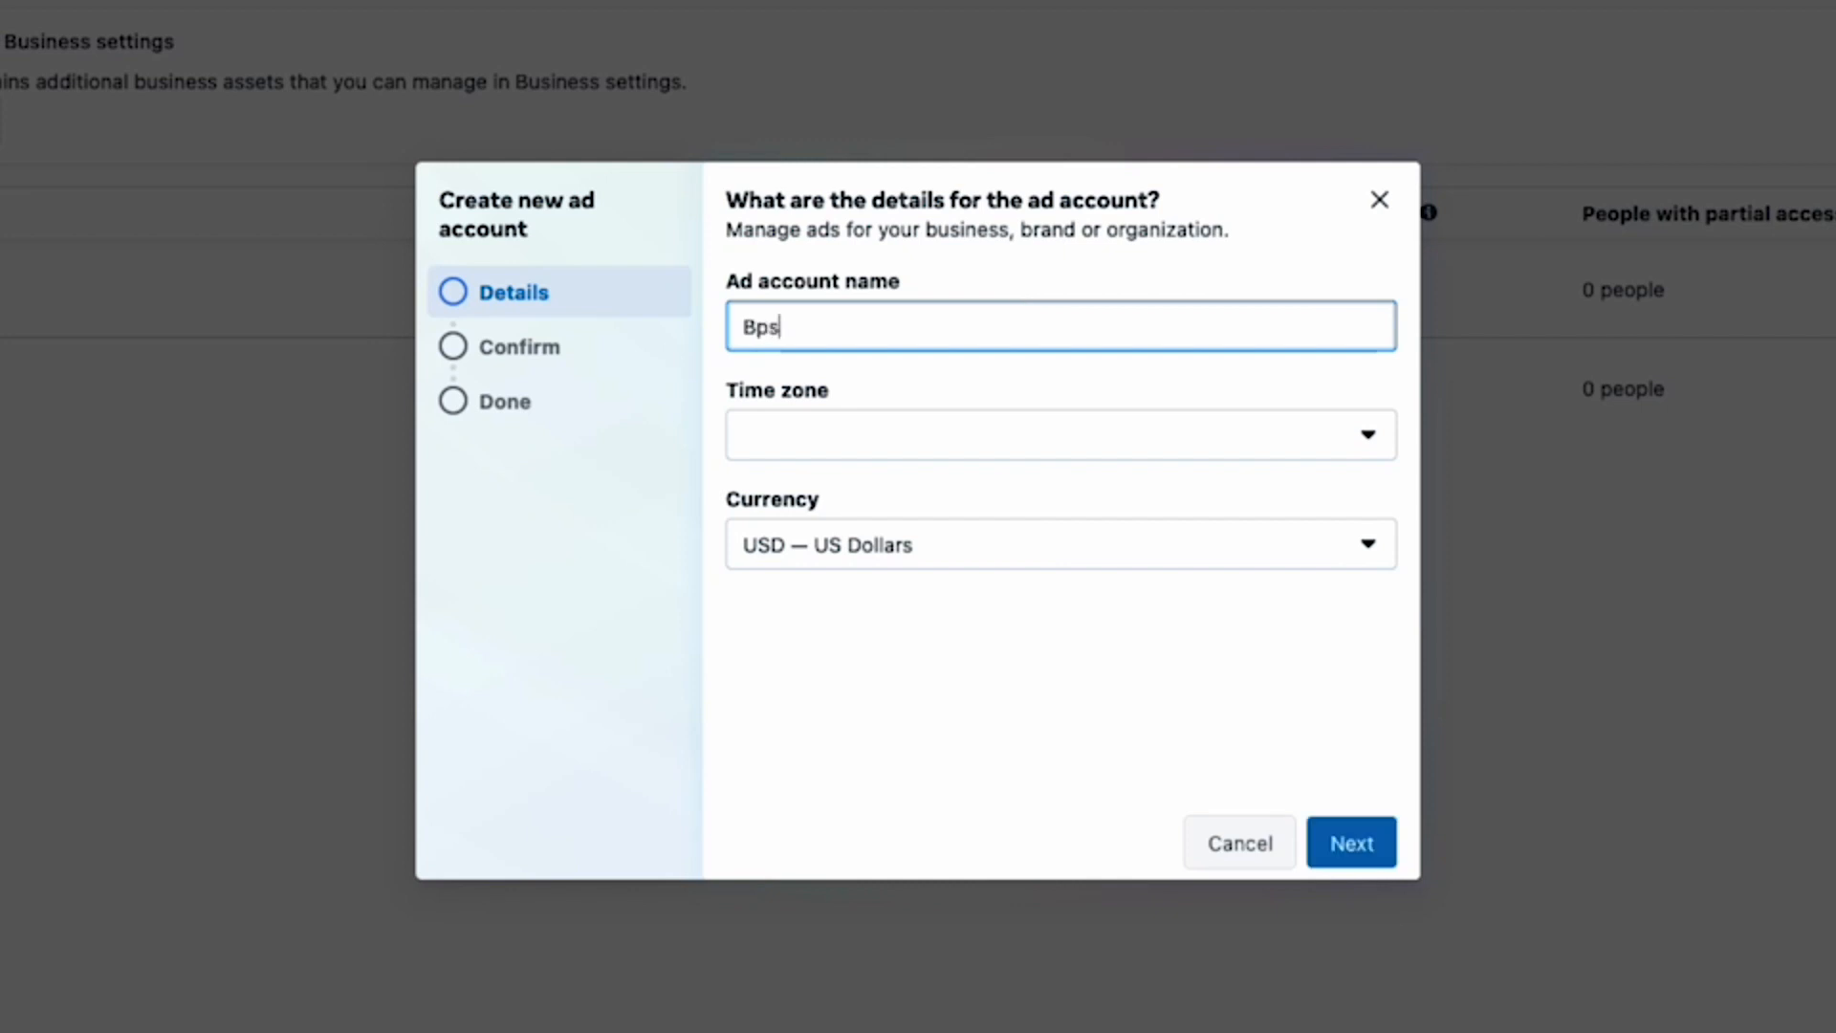
{"action": "key", "text": "BackSpace"}
{"action": "key", "text": "BackSpace"}
{"action": "type", "text": "PS - Ad Account 3"}
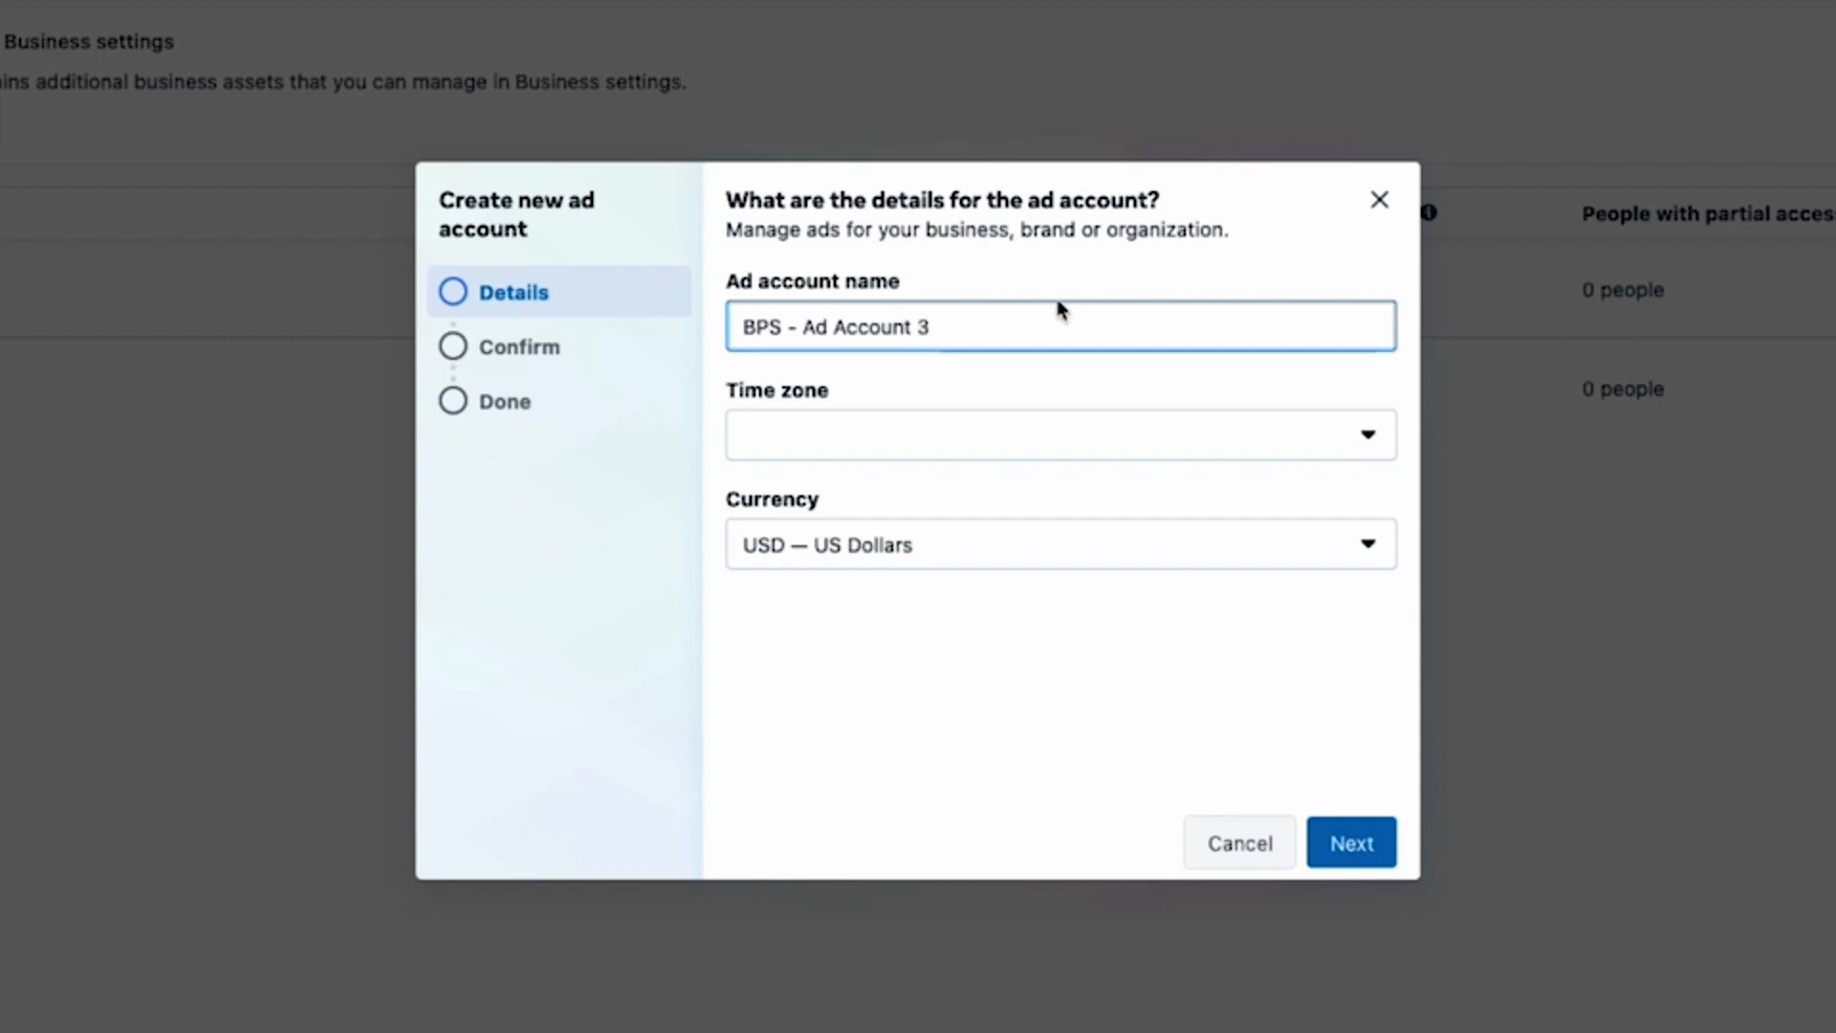
Set the new ad account's time zone to (GMT-07:00) America/Edmonton
{"action": "left_click", "coordinate": [909, 439]}
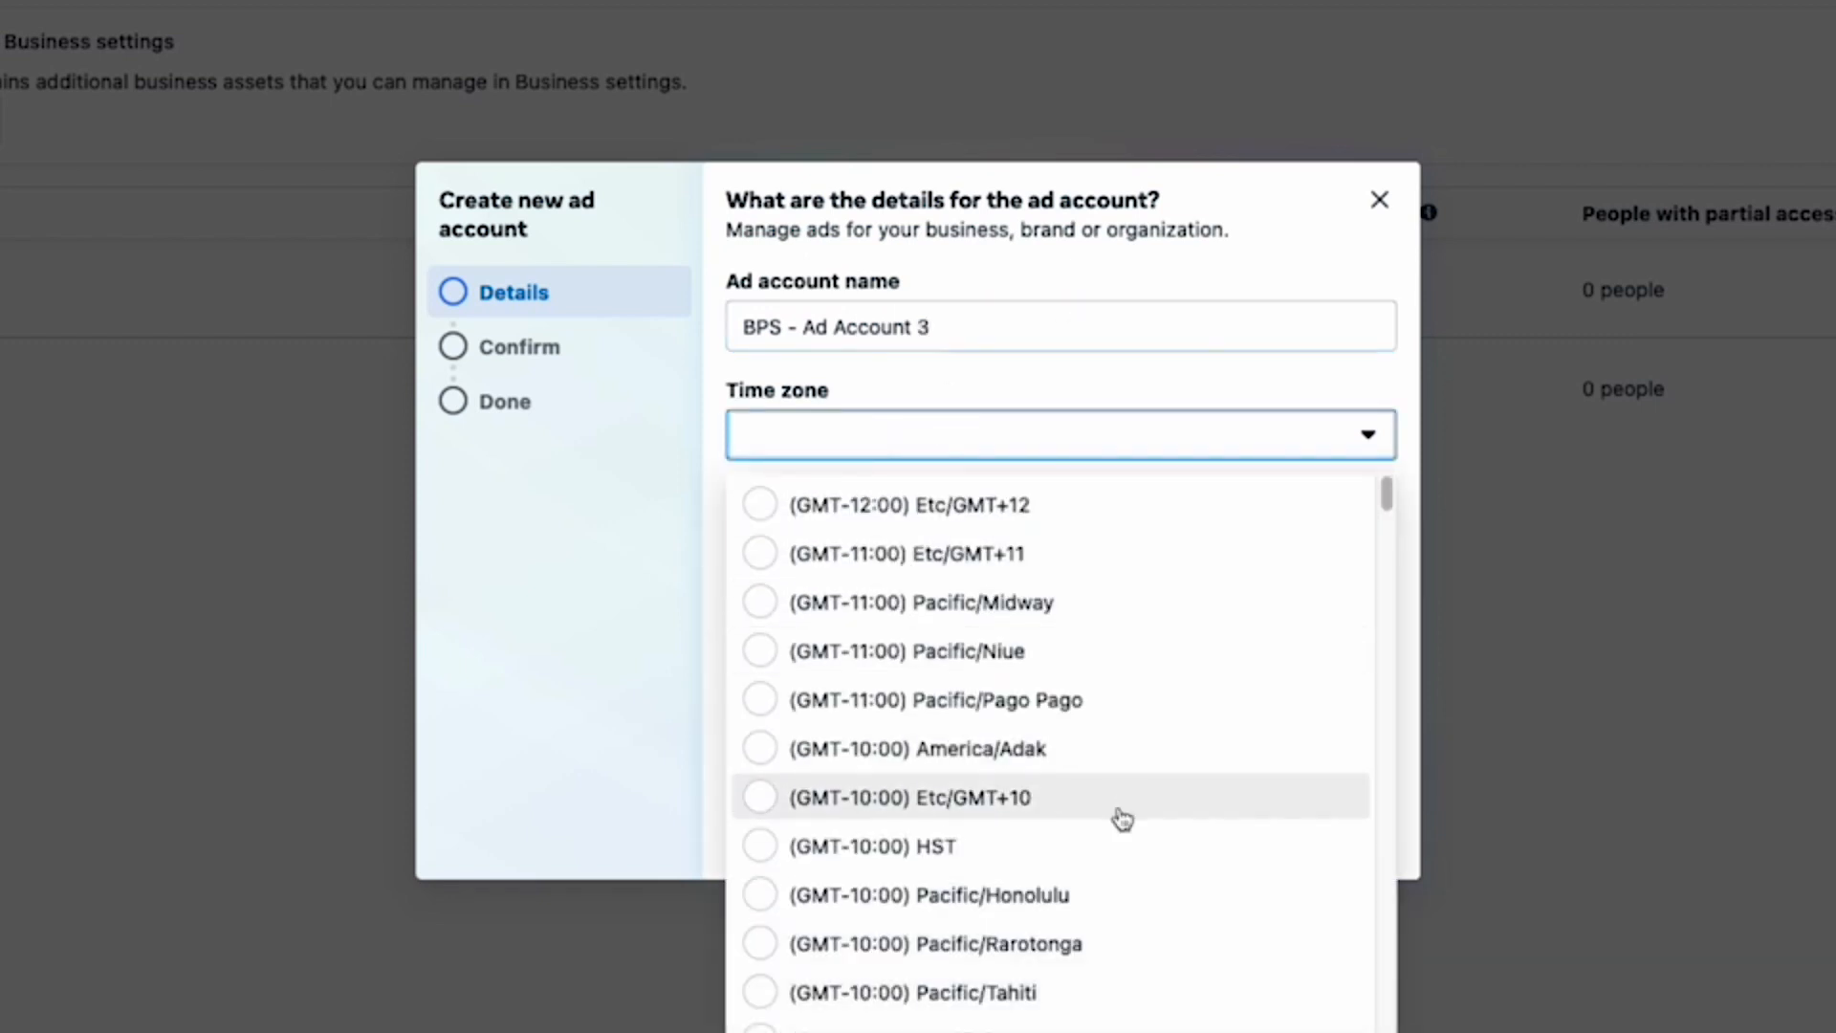
{"action": "scroll", "coordinate": [1124, 820], "scroll_direction": "down", "scroll_amount": 4}
{"action": "scroll", "coordinate": [1129, 820], "scroll_direction": "down", "scroll_amount": 5}
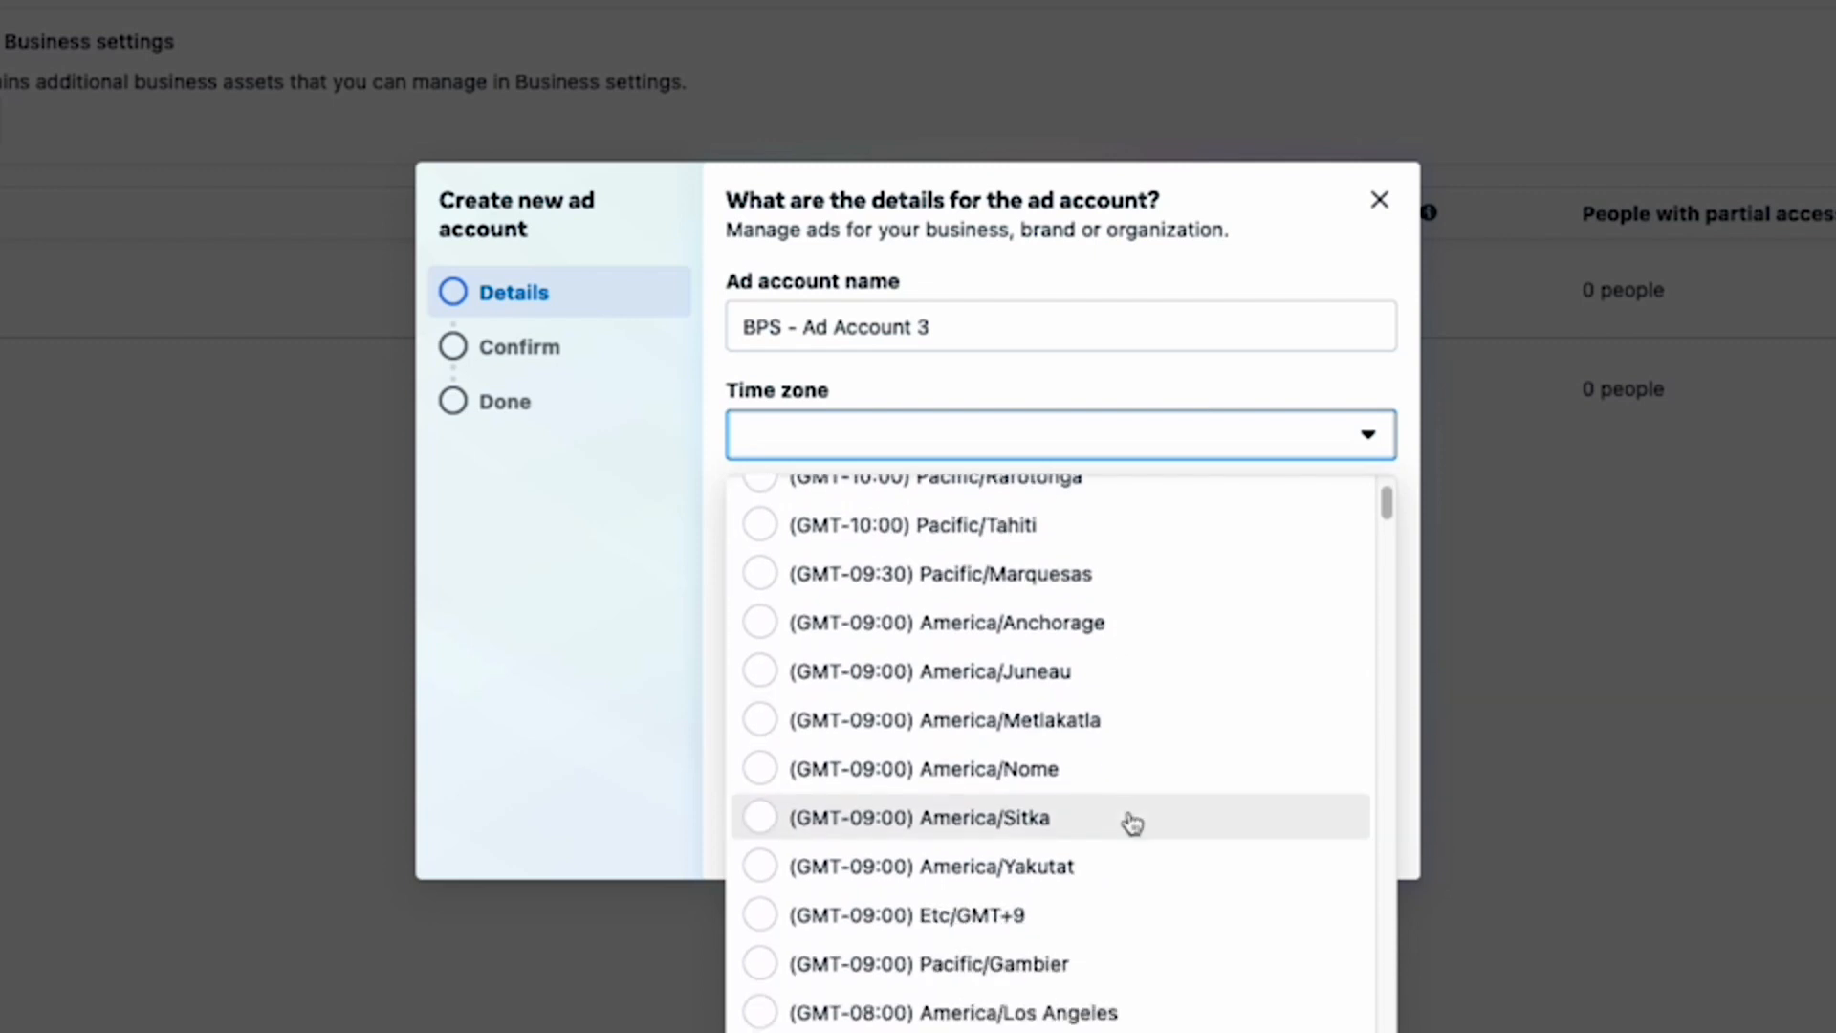
{"action": "scroll", "coordinate": [1137, 823], "scroll_direction": "down", "scroll_amount": 6}
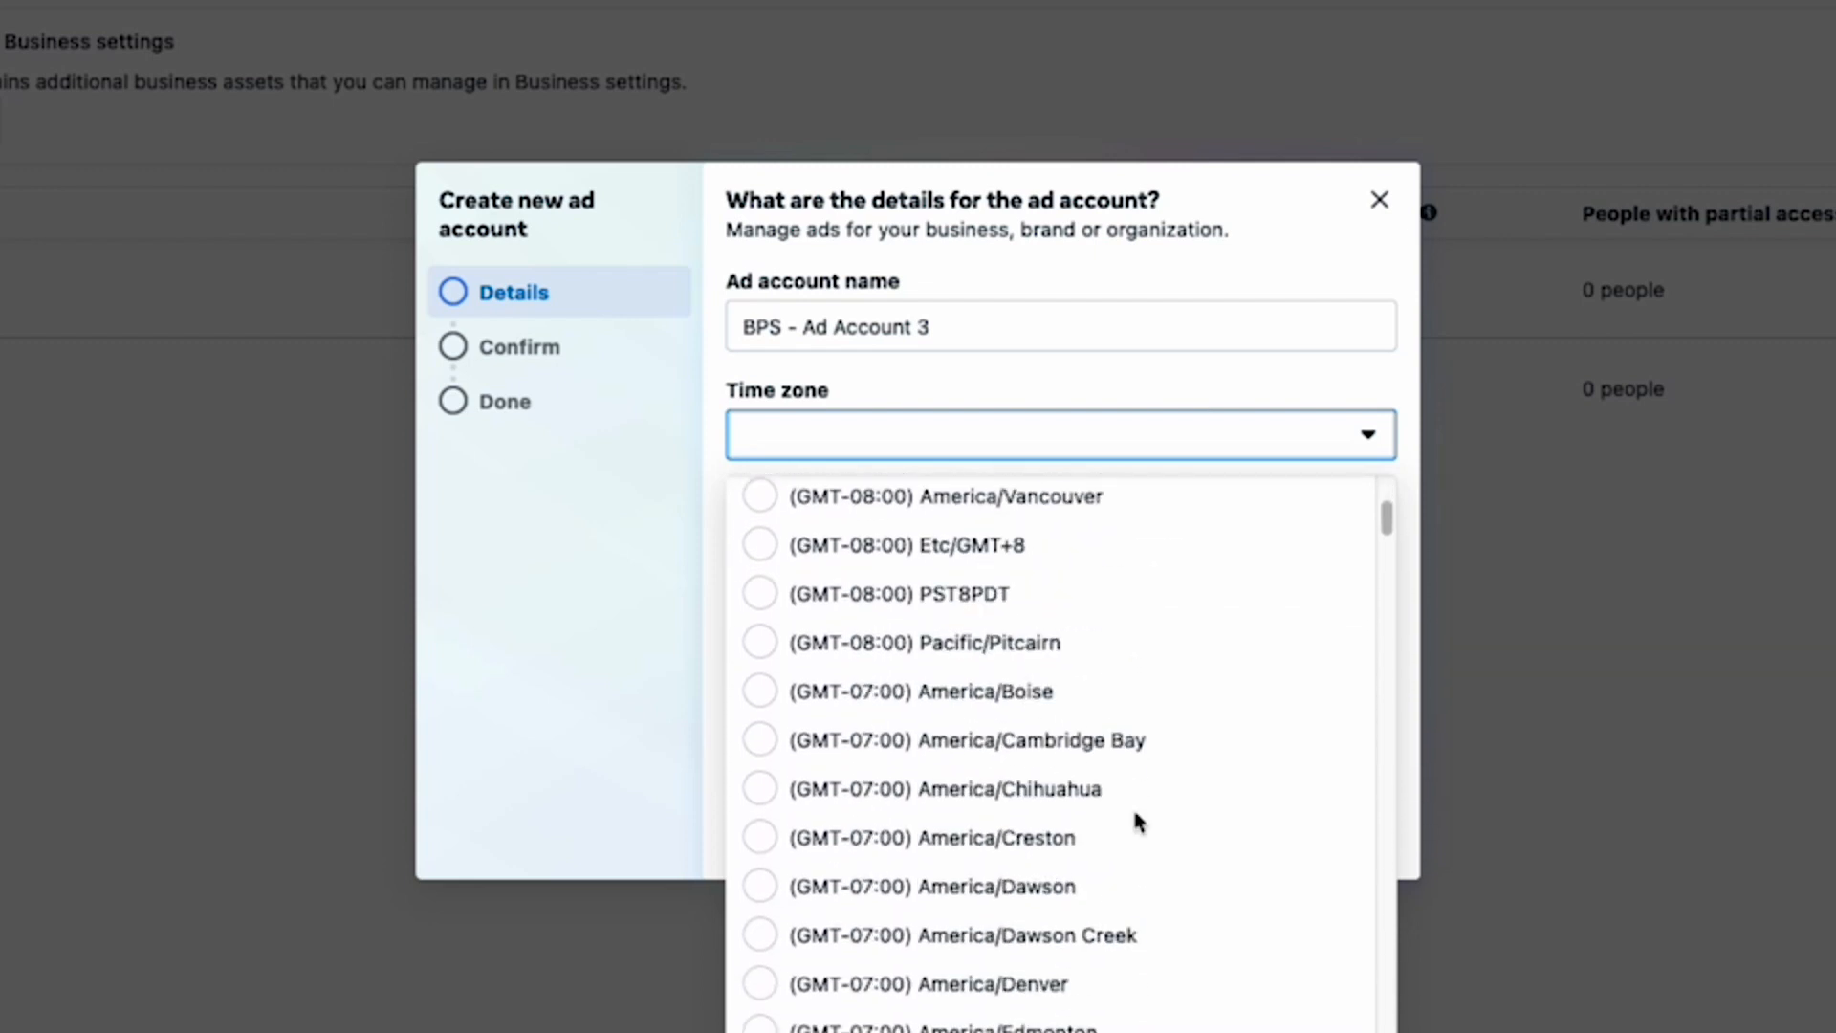
{"action": "left_click", "coordinate": [1025, 824]}
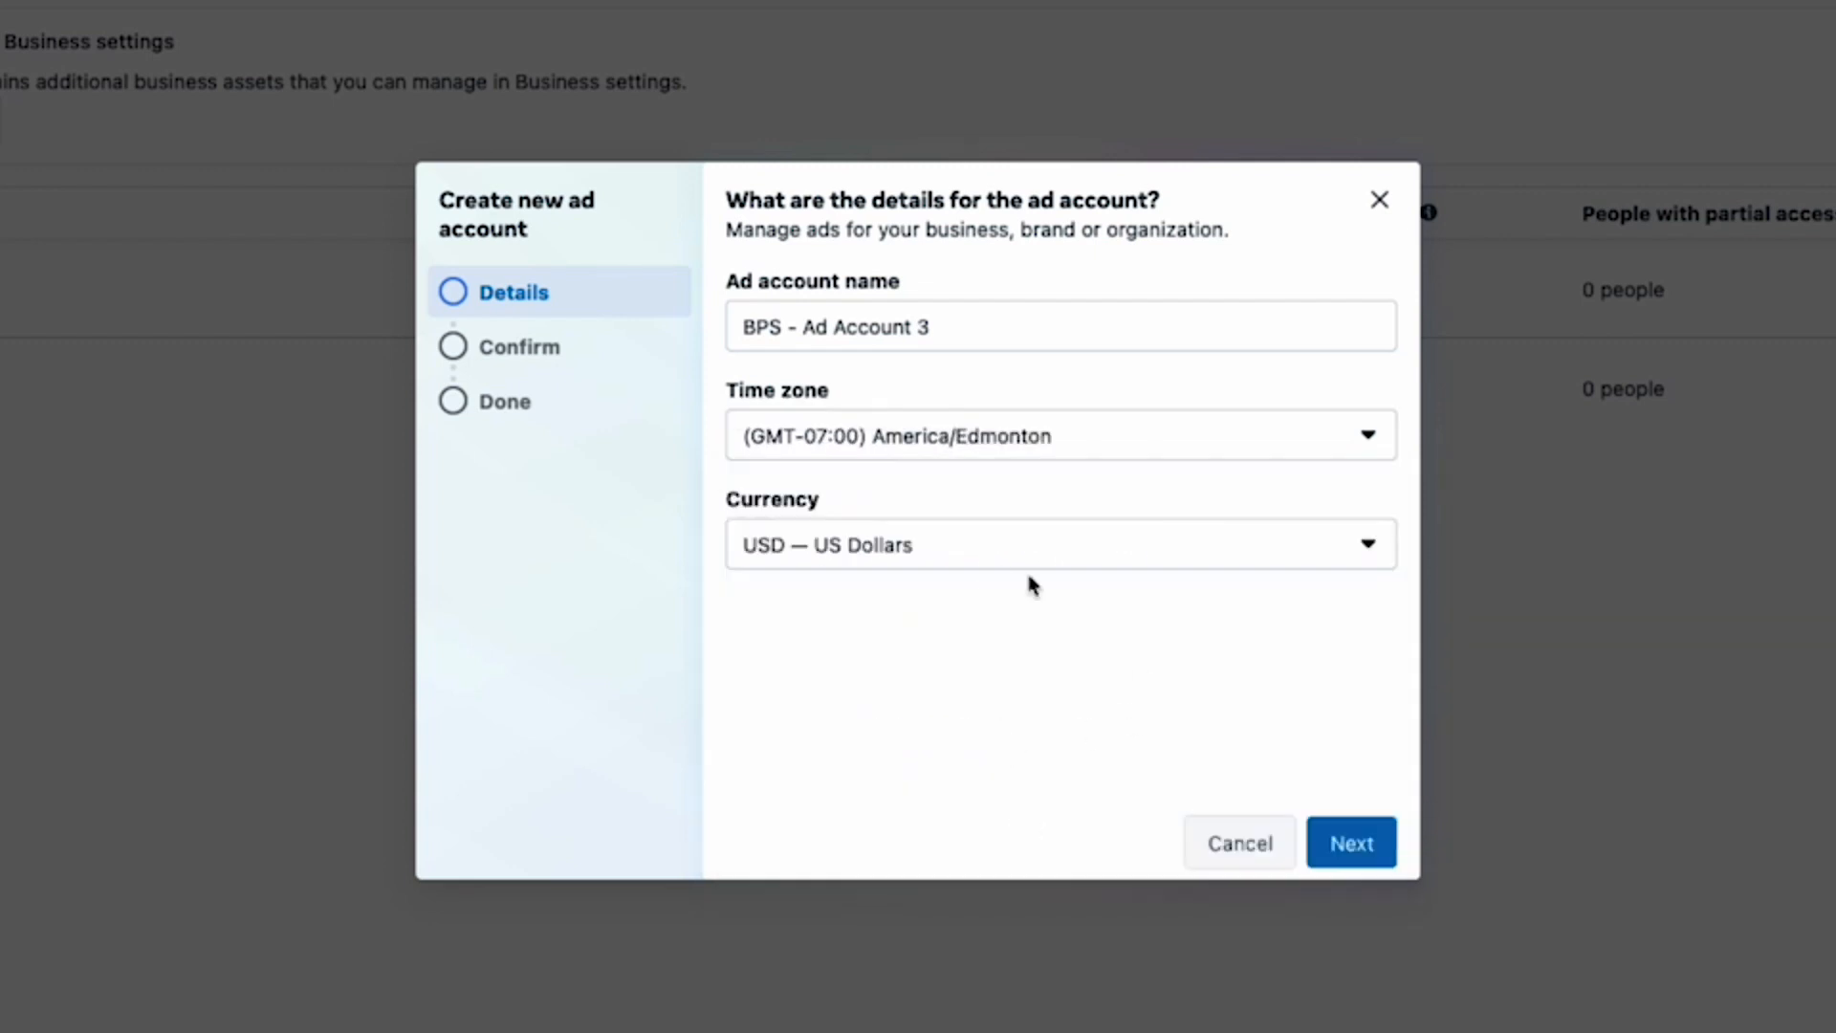
Set the new ad account's currency to CAD — Canadian Dollar
{"action": "left_click", "coordinate": [992, 560]}
{"action": "scroll", "coordinate": [1041, 848], "scroll_direction": "up", "scroll_amount": 10}
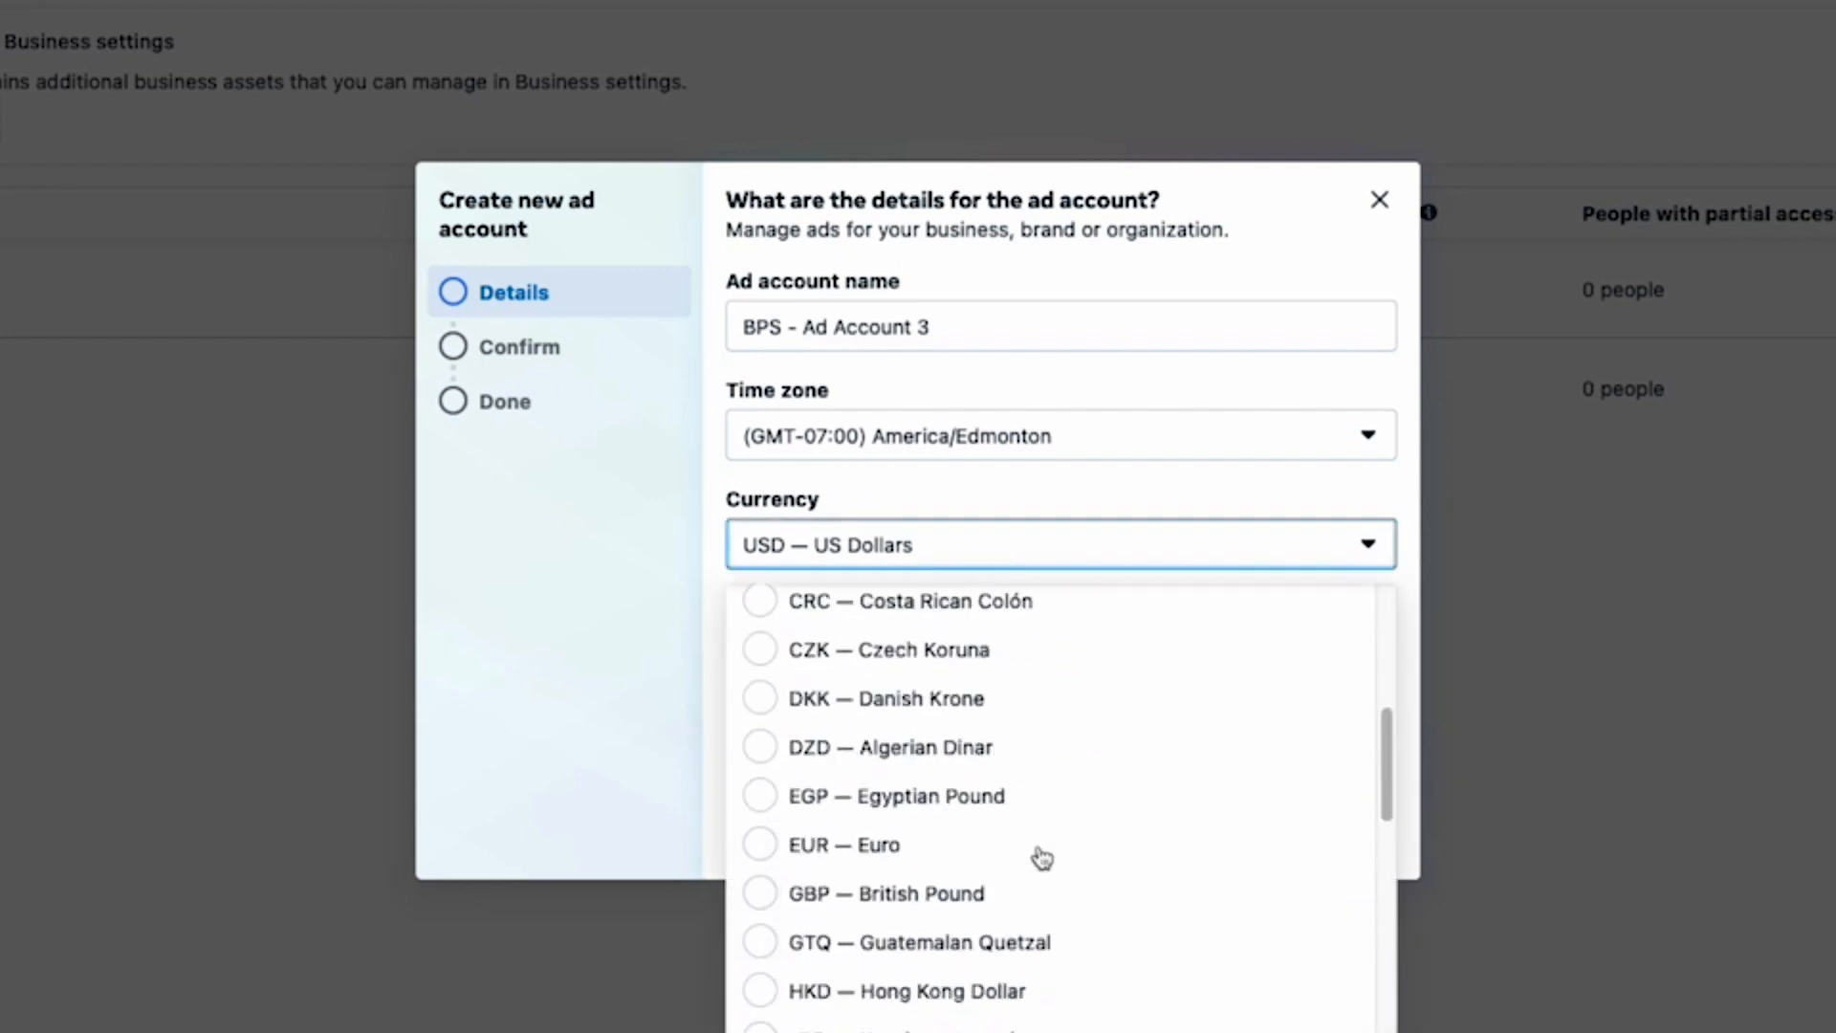
{"action": "scroll", "coordinate": [1041, 858], "scroll_direction": "up", "scroll_amount": 5}
{"action": "left_click", "coordinate": [980, 906]}
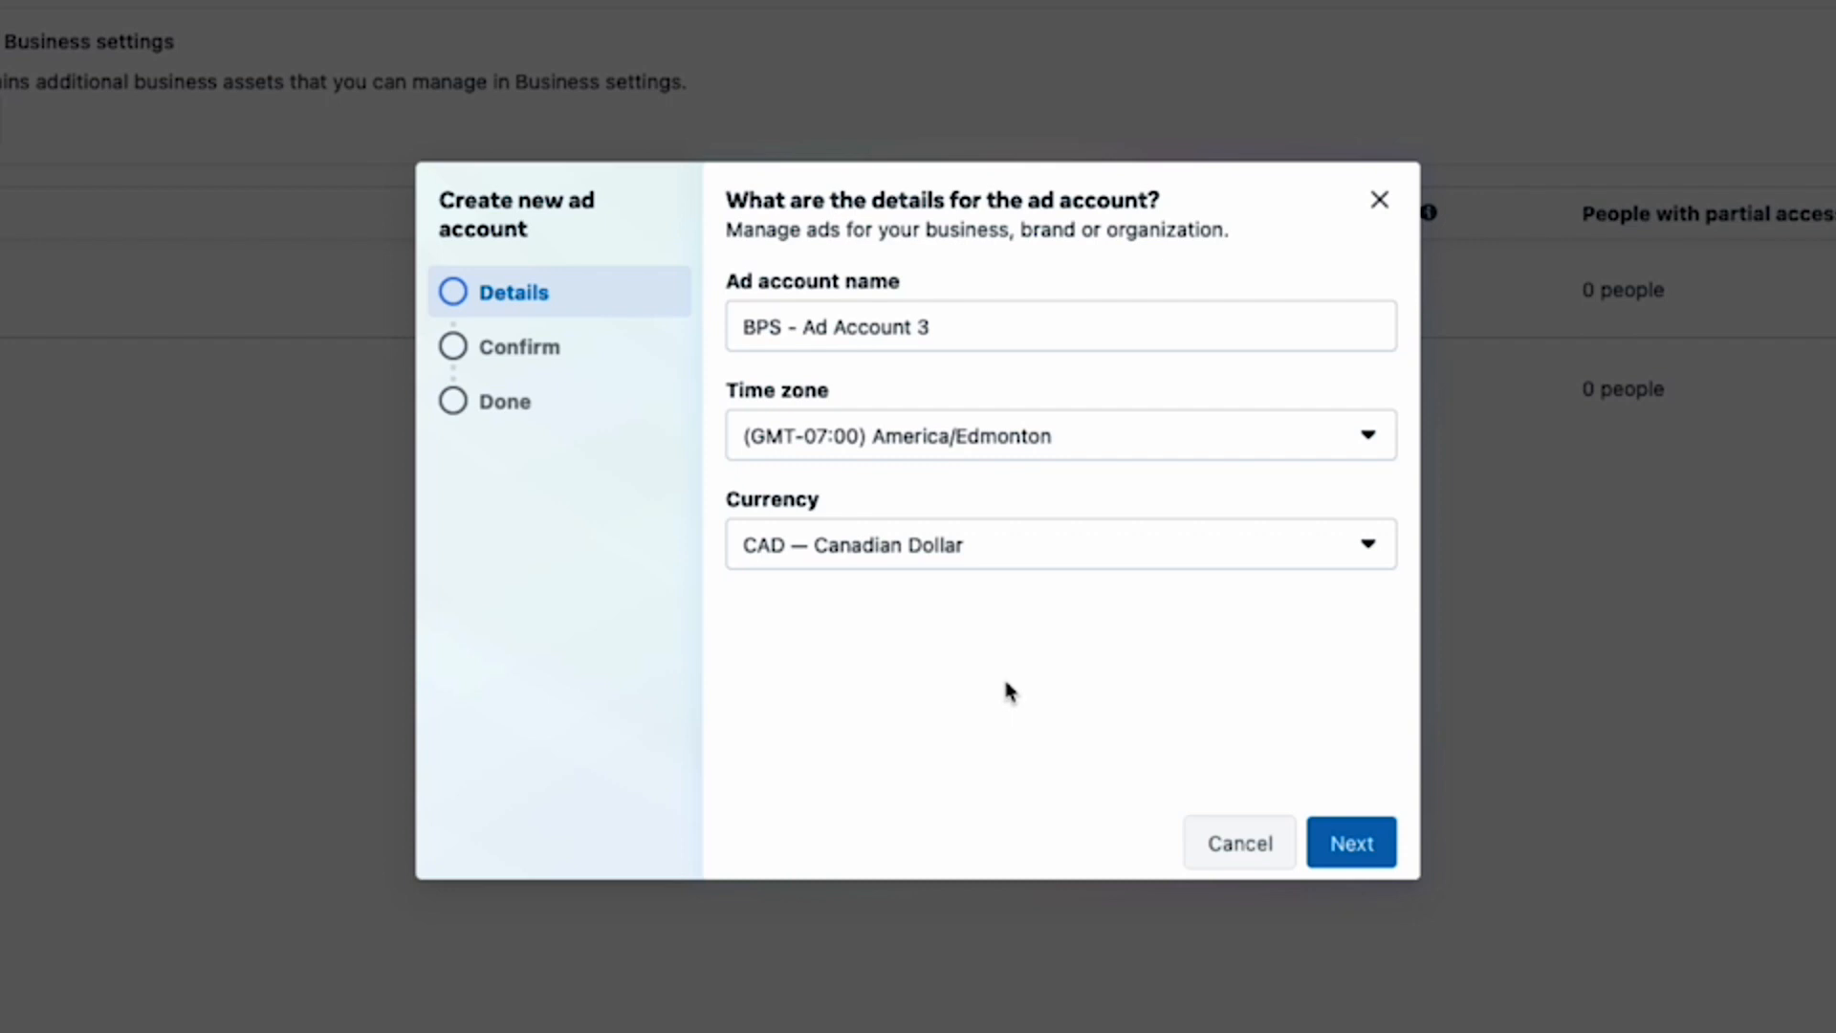
Agree to the Meta terms and advertising policies, create the ad account, and close its details without adding payment info
{"action": "left_click", "coordinate": [1373, 851]}
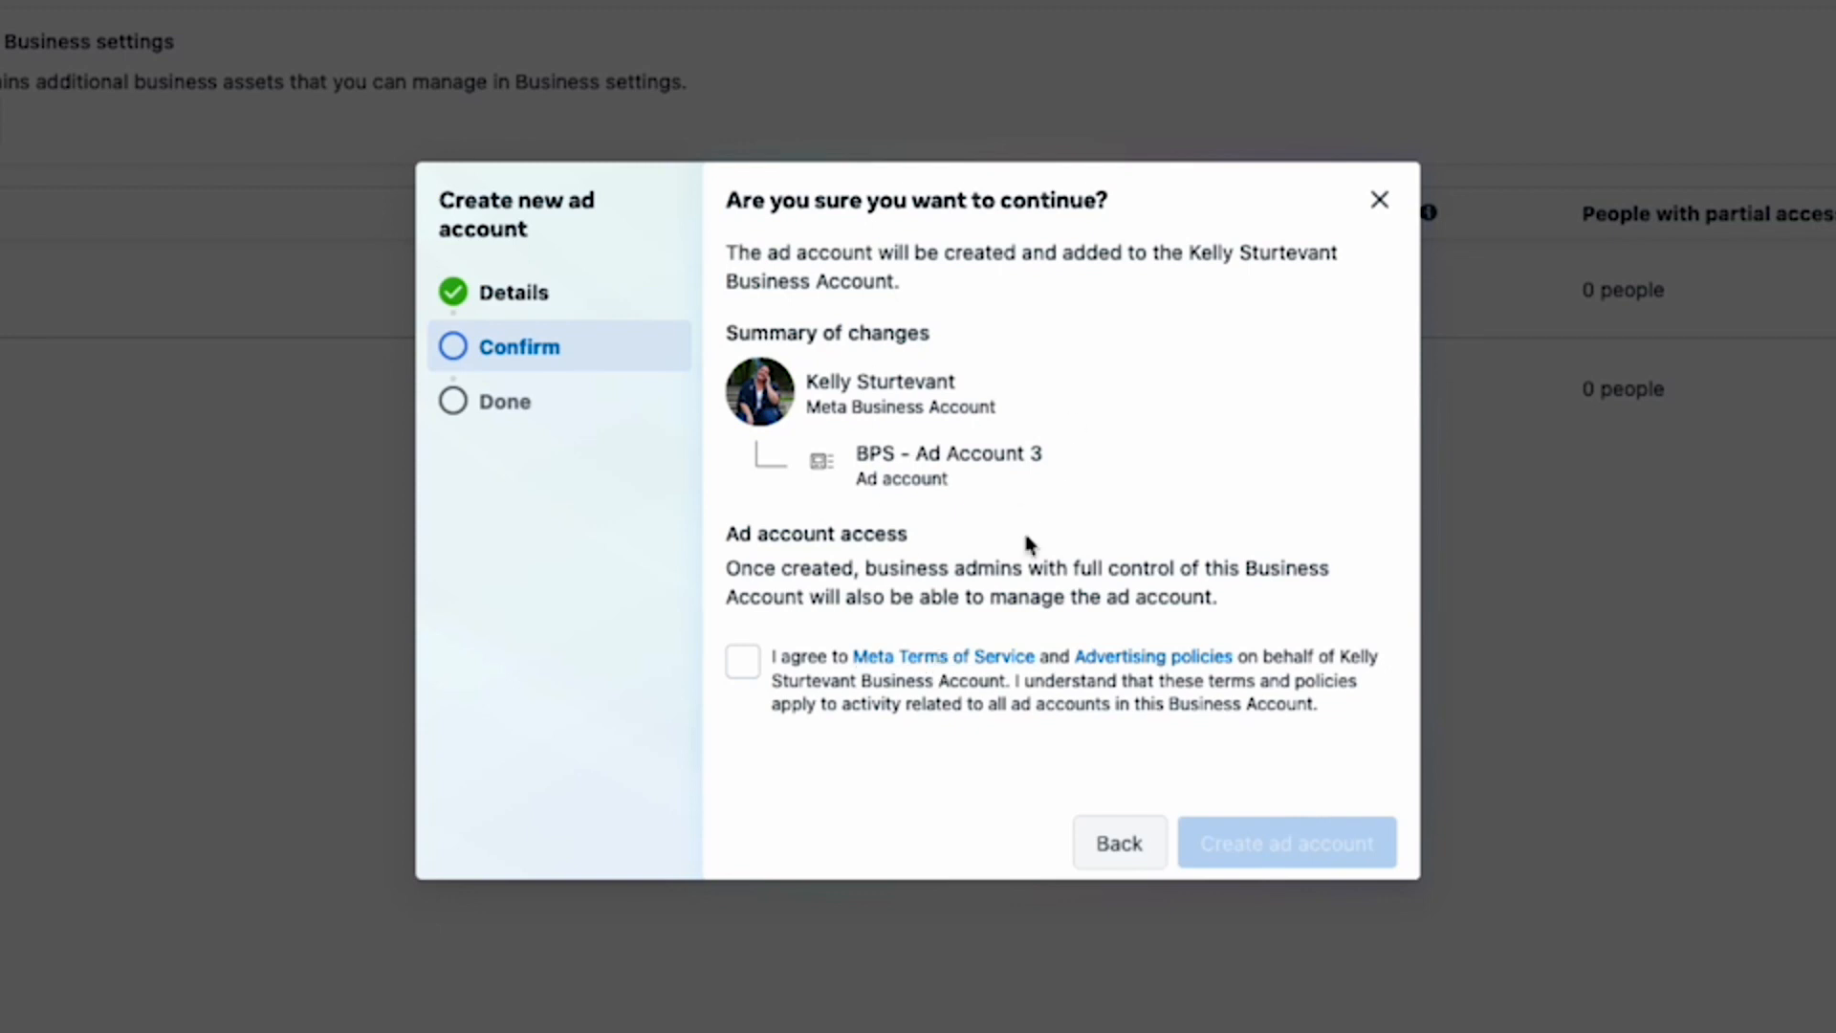
{"action": "left_click", "coordinate": [746, 665]}
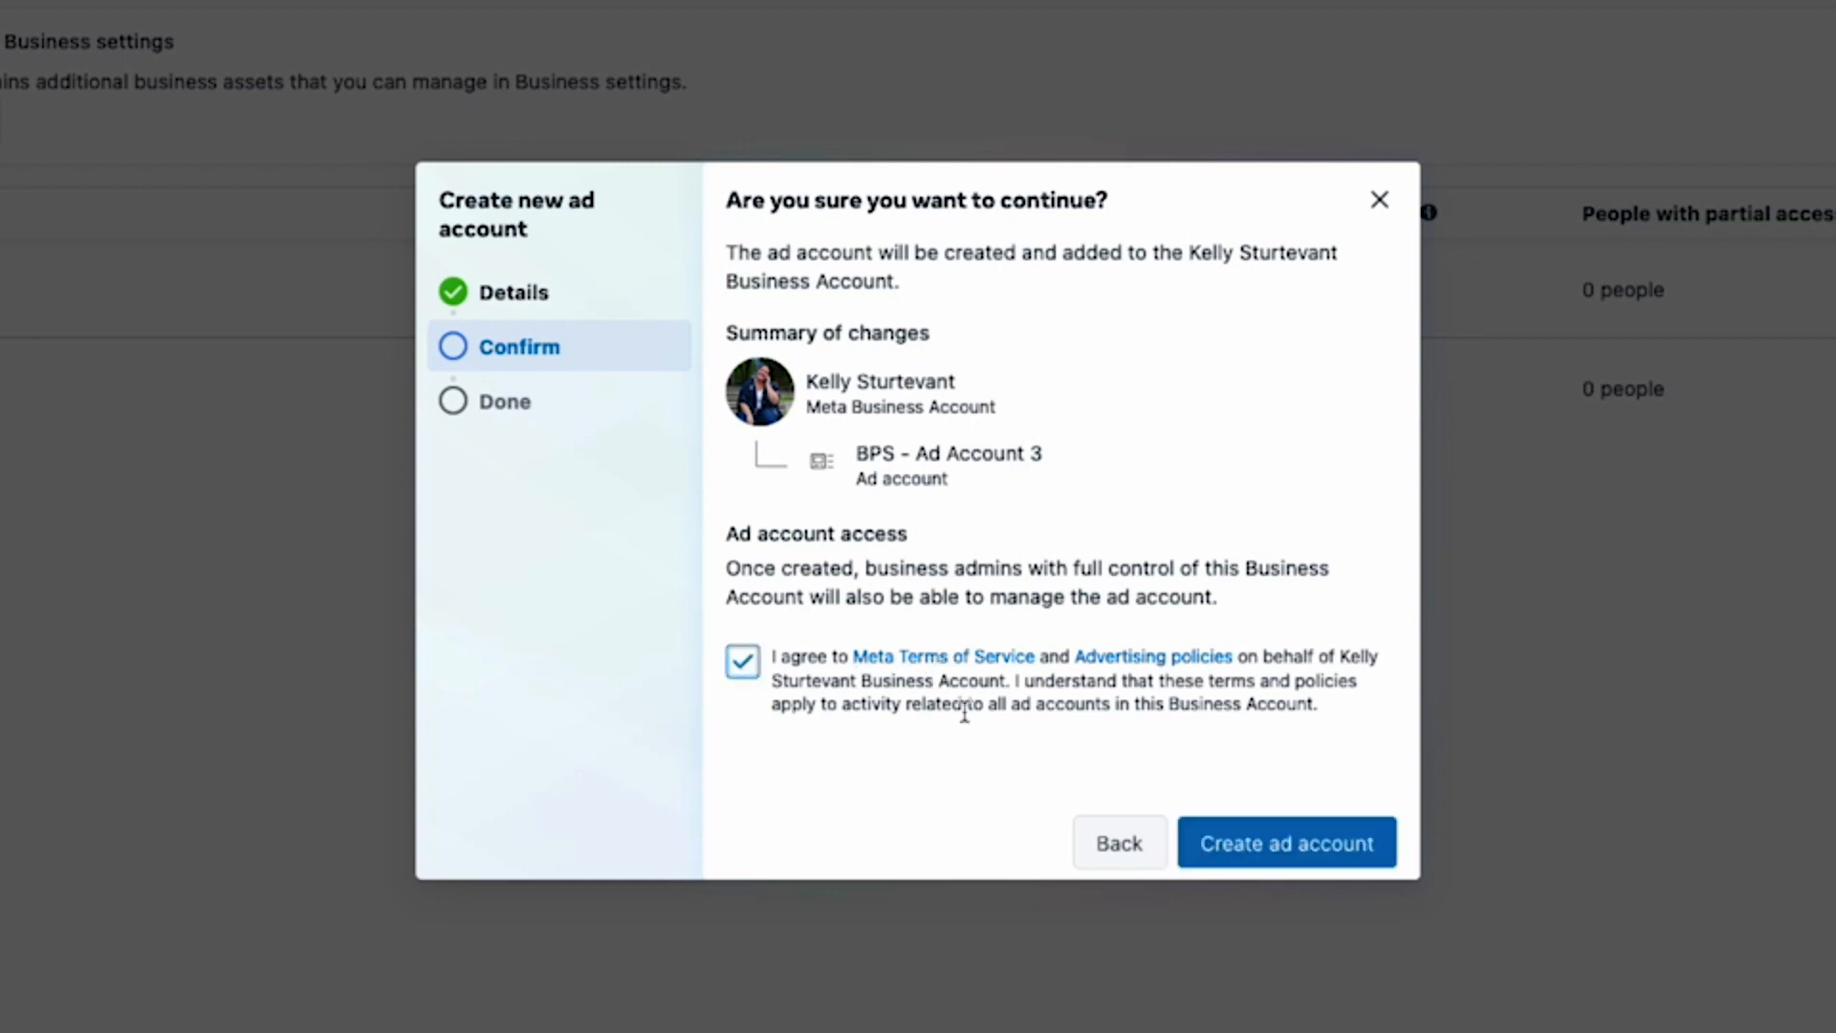
{"action": "left_click", "coordinate": [1262, 839]}
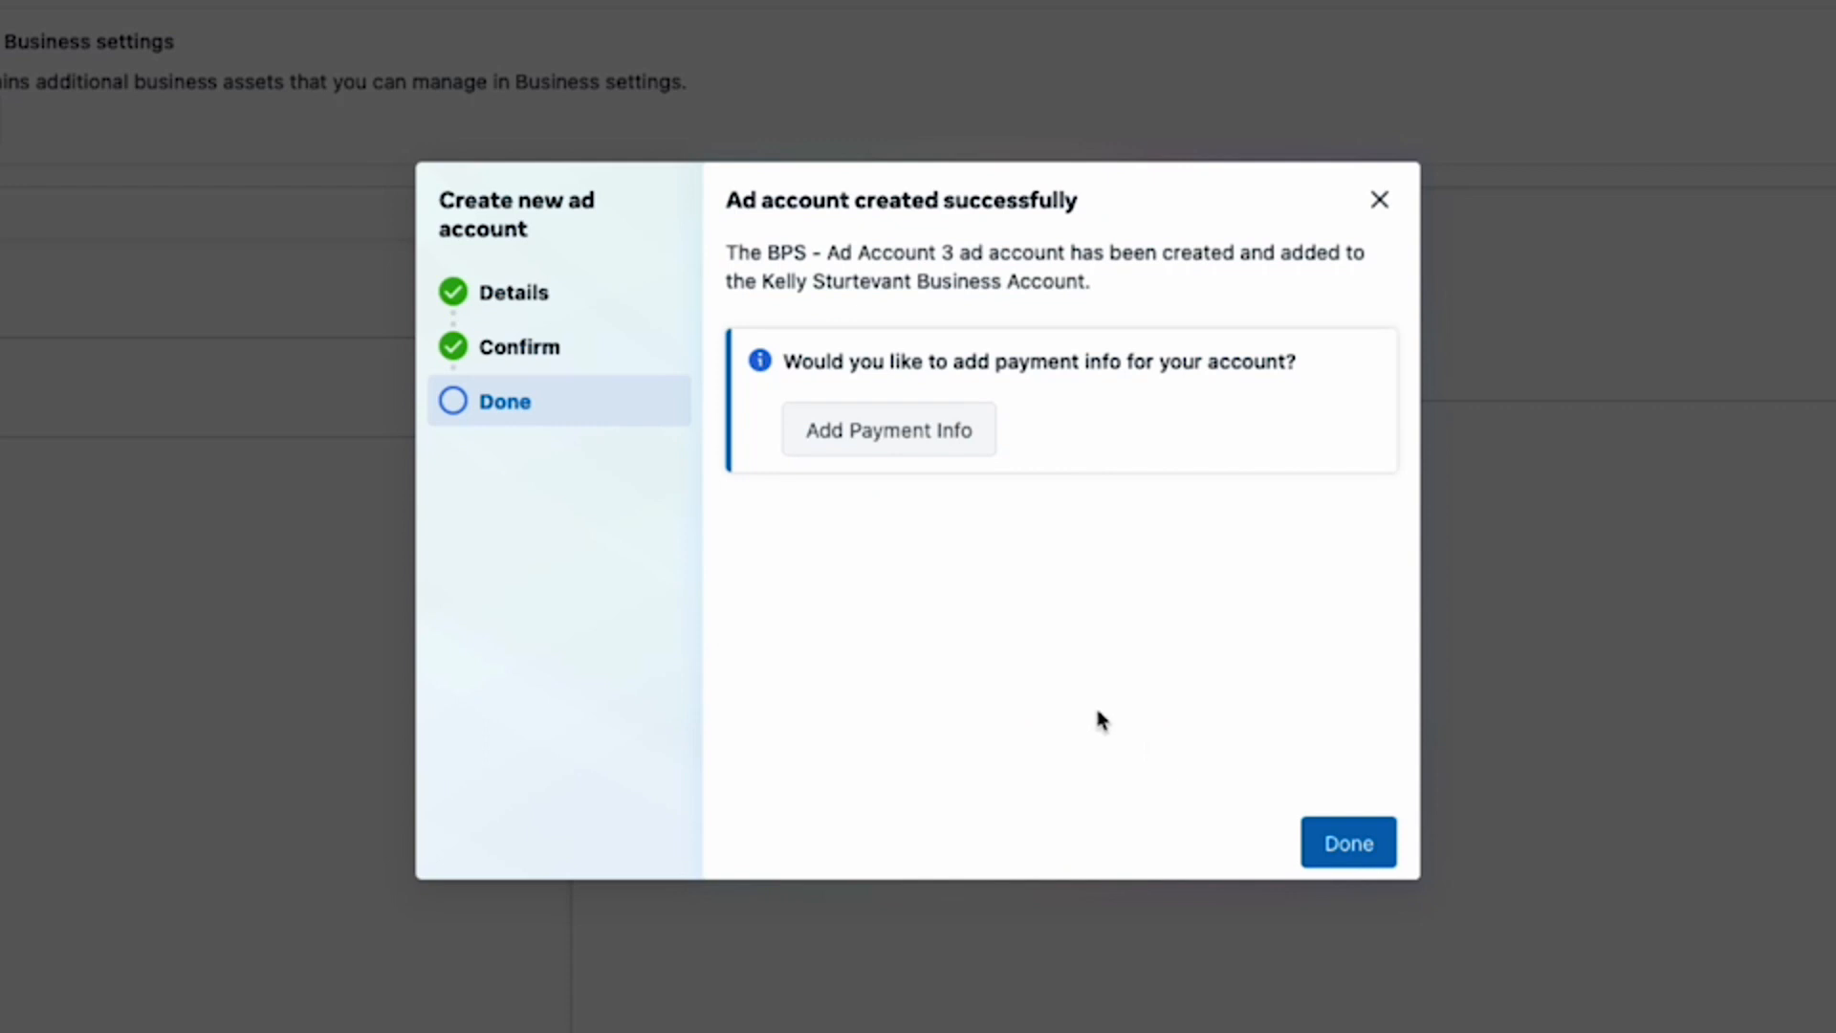
{"action": "left_click", "coordinate": [1343, 844]}
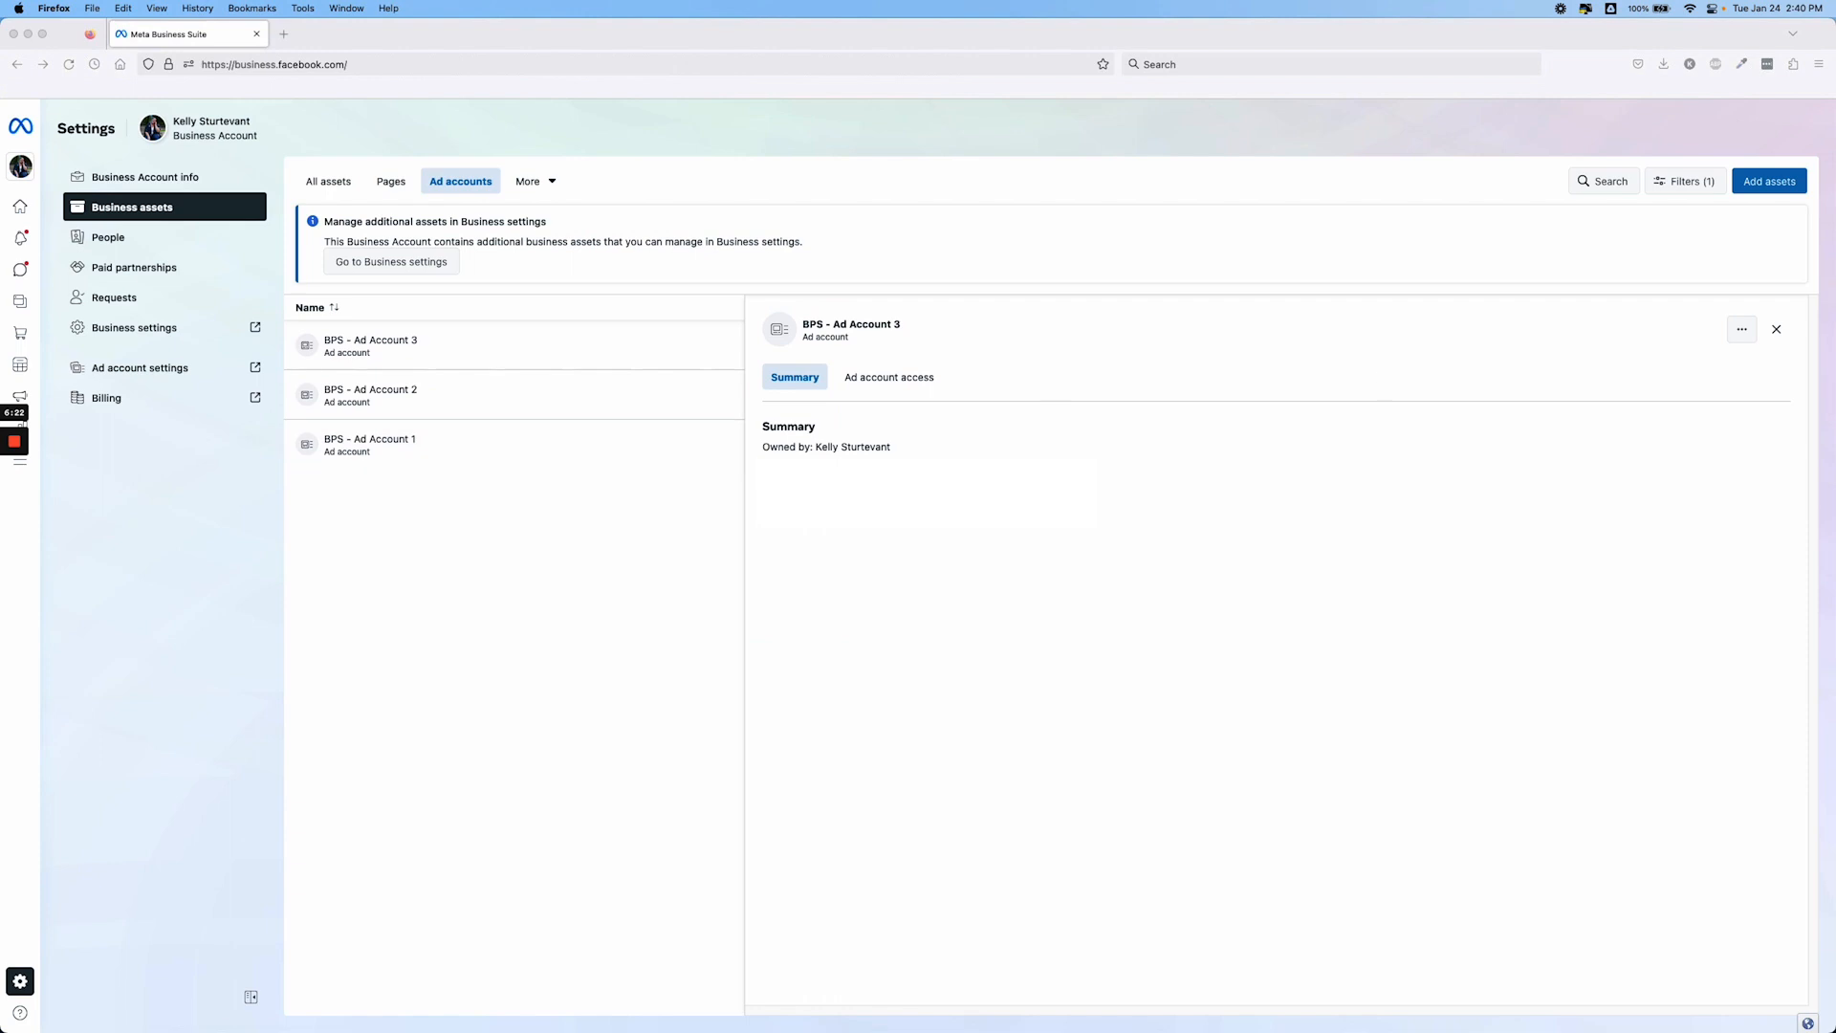
{"action": "left_click", "coordinate": [1776, 330]}
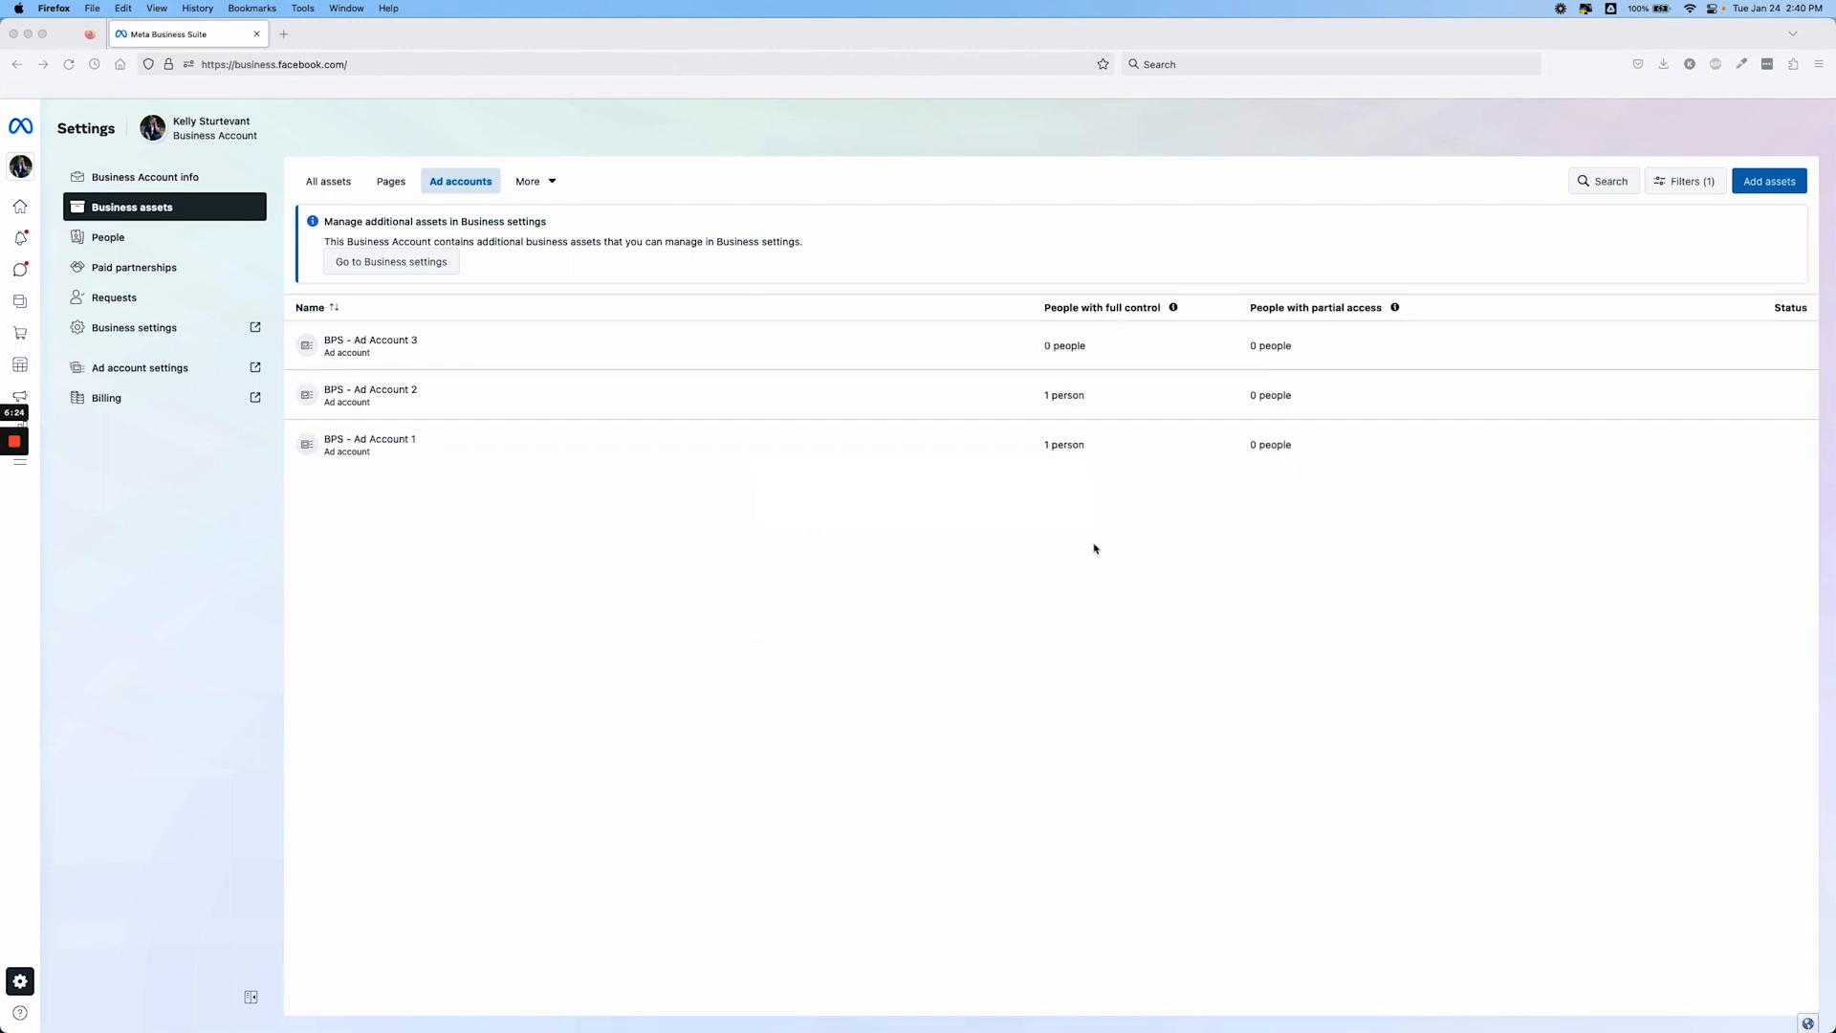